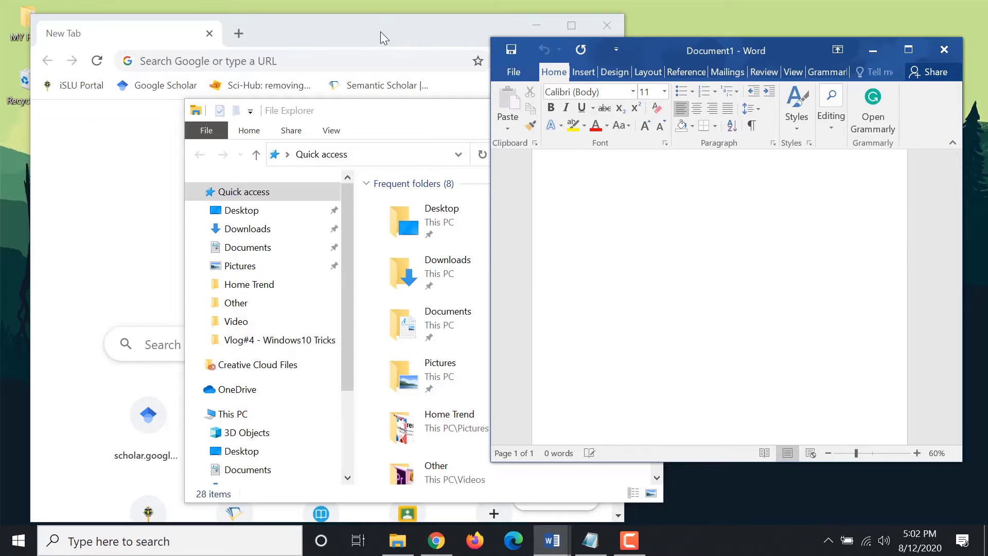
Bring the Chrome, File Explorer and Notepad windows to the front one after another.
click(381, 32)
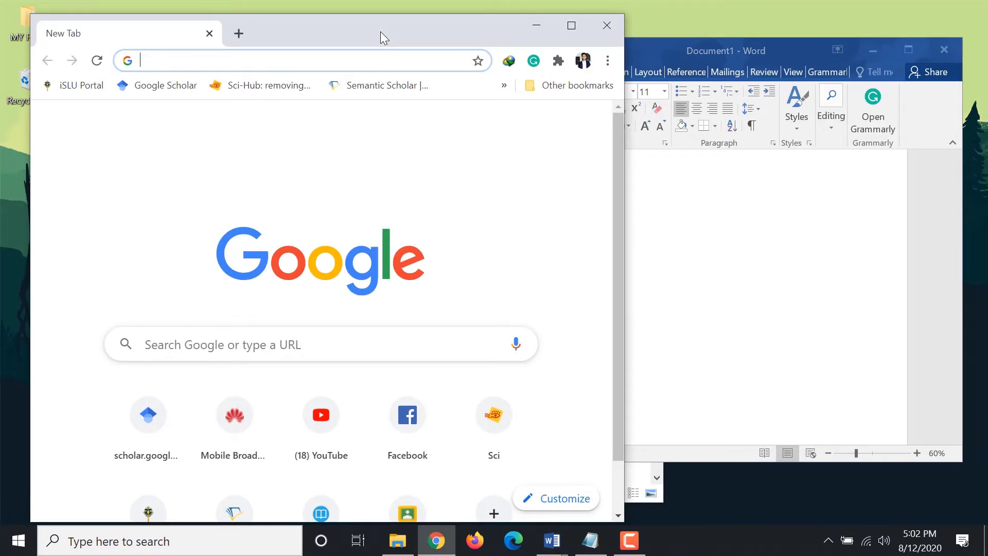
click(641, 482)
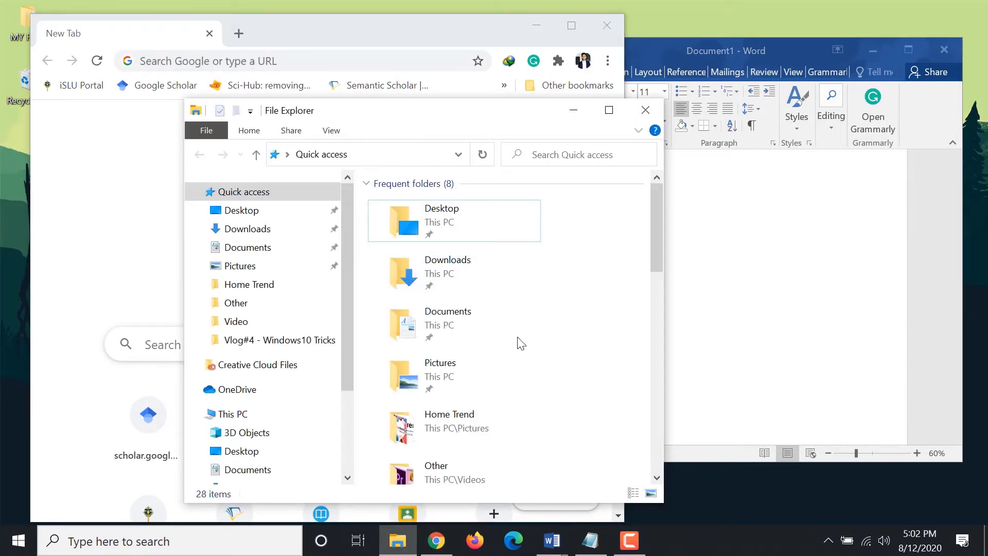
click(590, 540)
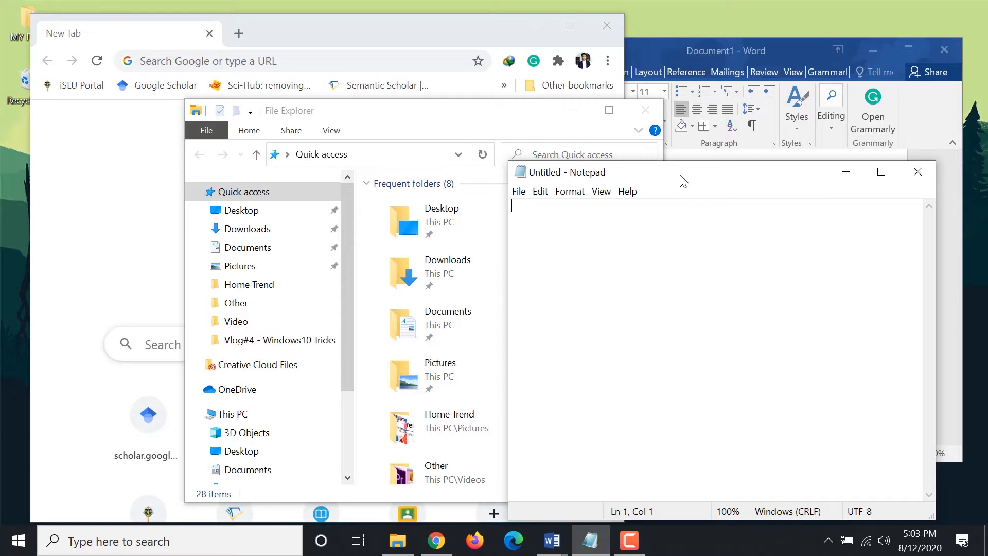
Shake the Notepad window repeatedly to hide and restore the other open windows, and minimise Notepad.
drag(683, 181, 676, 175)
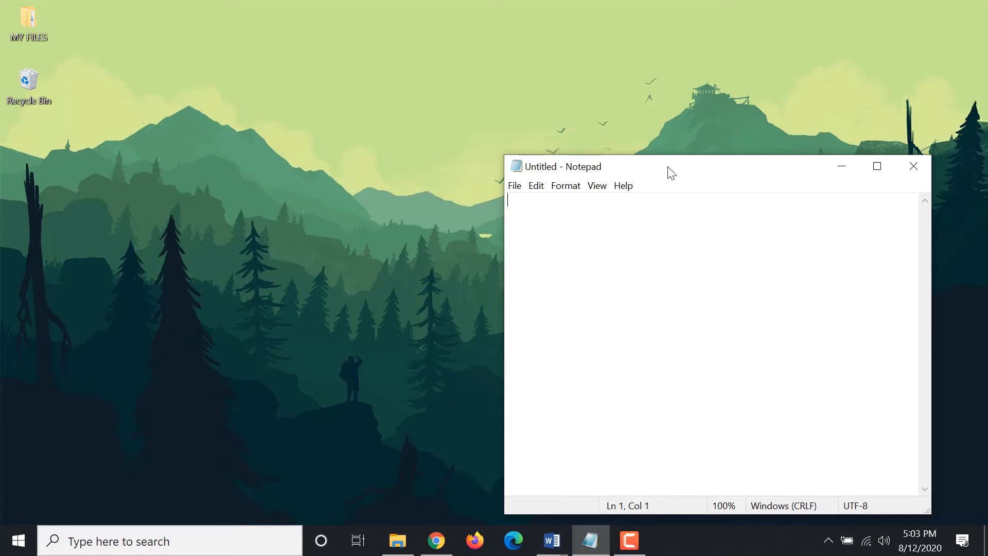
drag(669, 169, 629, 171)
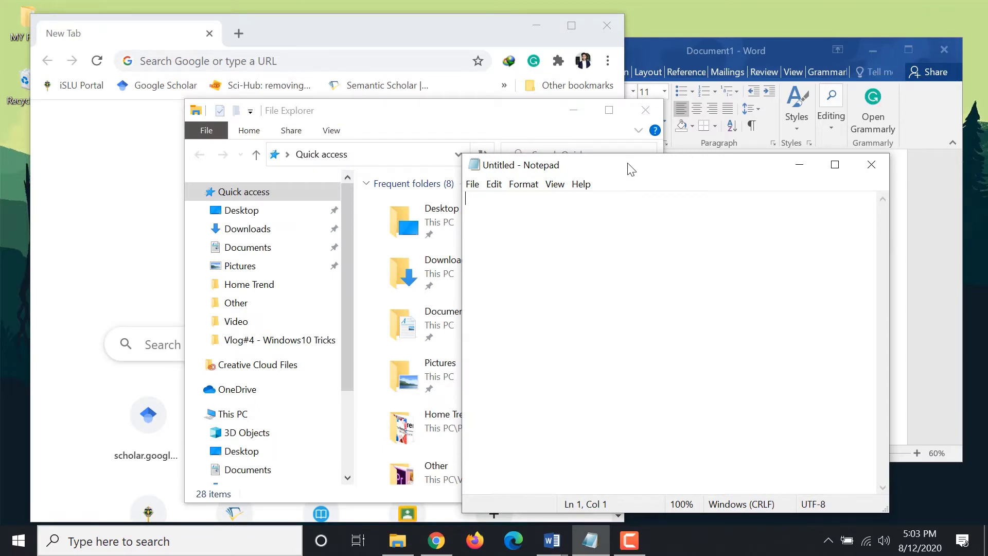
drag(631, 168, 606, 172)
click(780, 173)
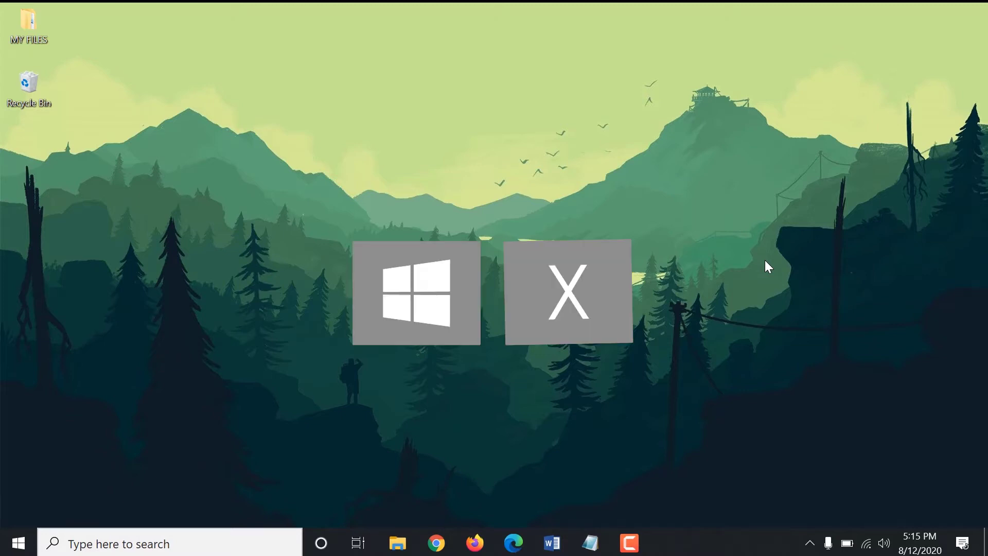
Open the Start context menu of system tools, dismiss it, and open it again for the Start button.
key(super+x)
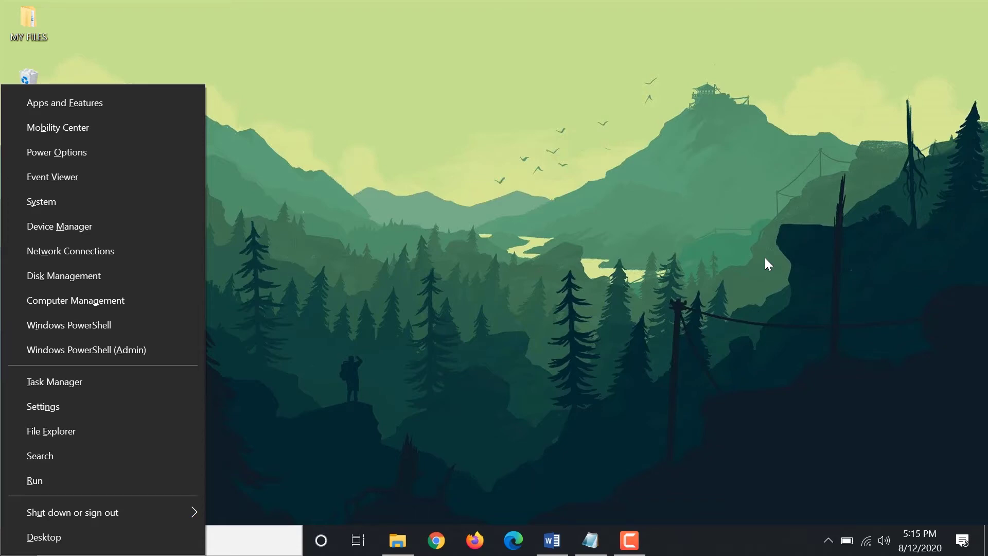
click(647, 252)
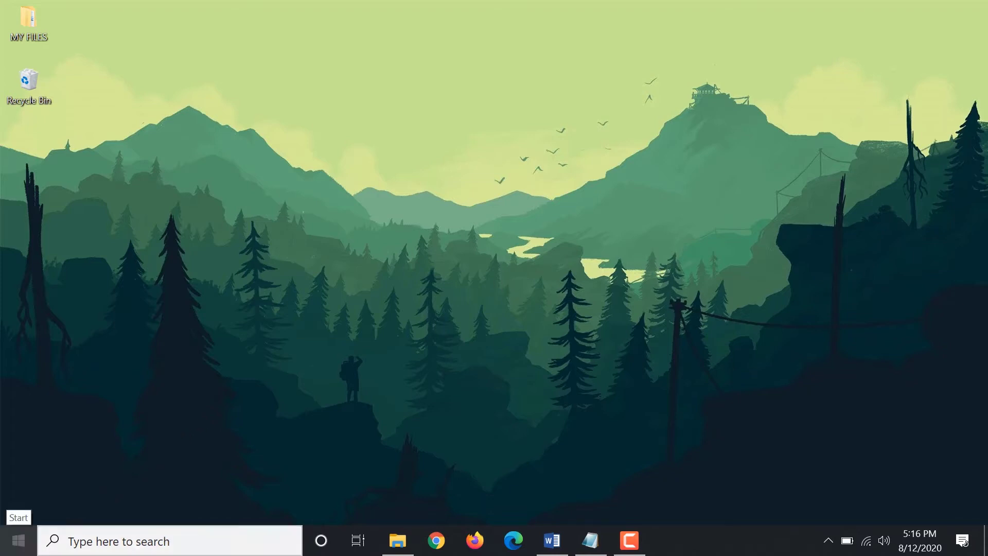
right_click(12, 550)
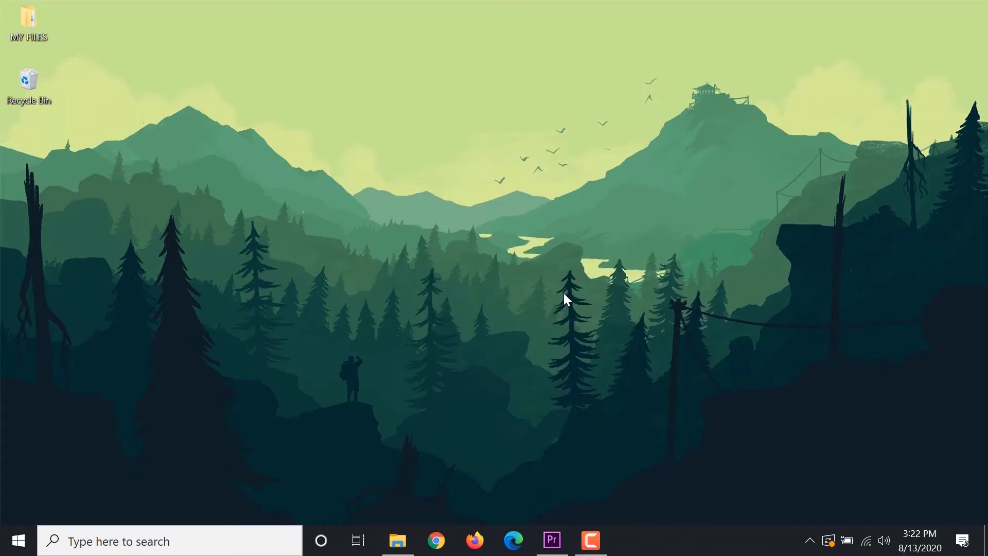
Open the Screenshots folder in Pictures, save a full-screen screenshot to it, and return to the desktop.
click(398, 540)
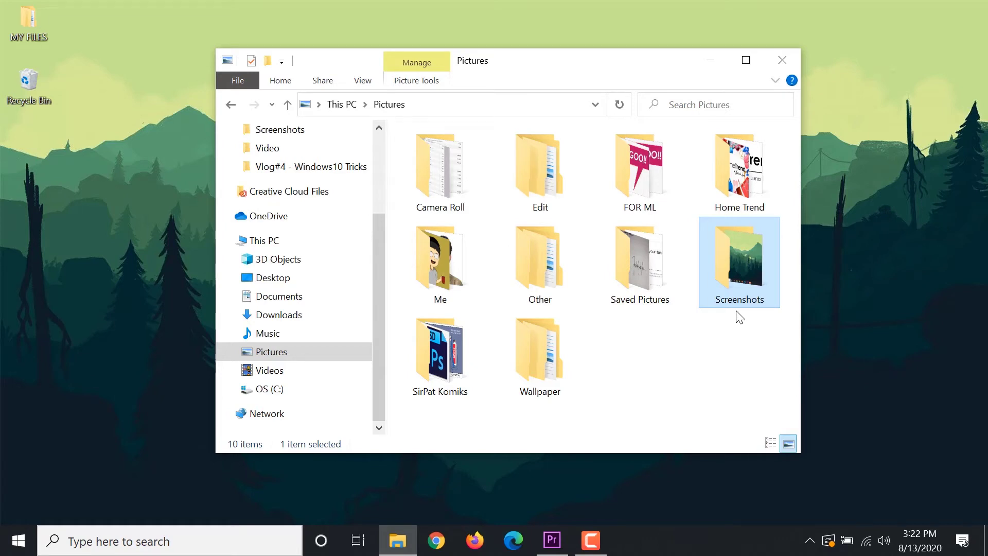
double_click(745, 289)
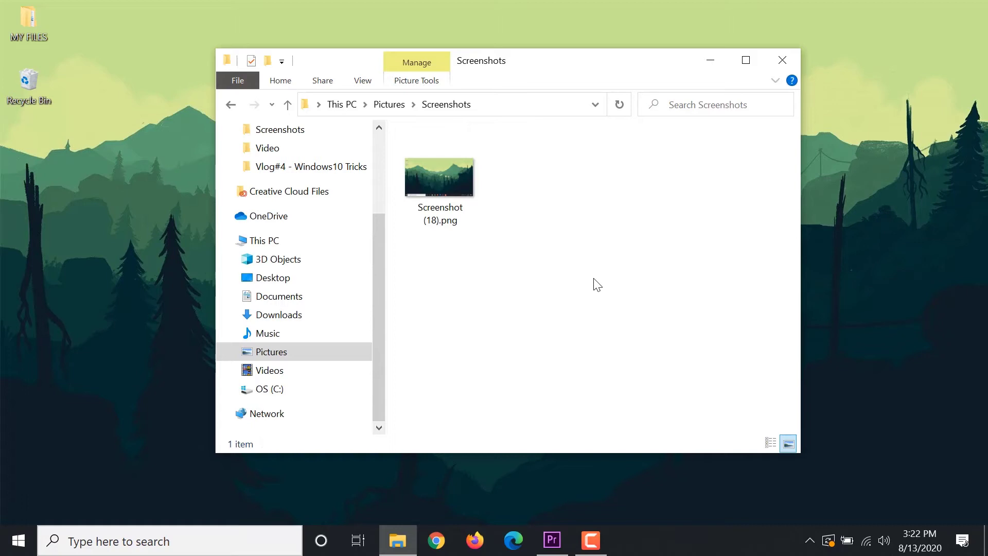
key(super+Print)
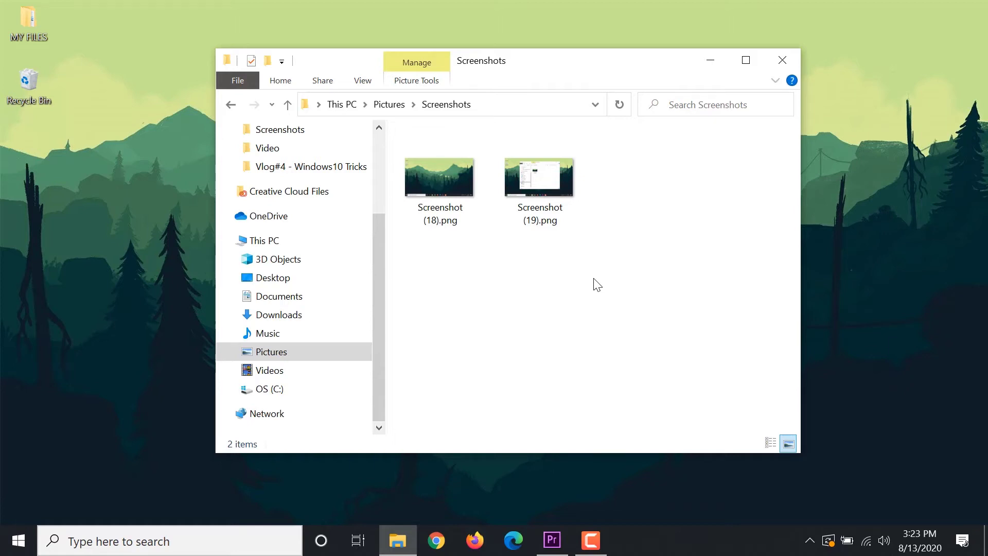
key(super+d)
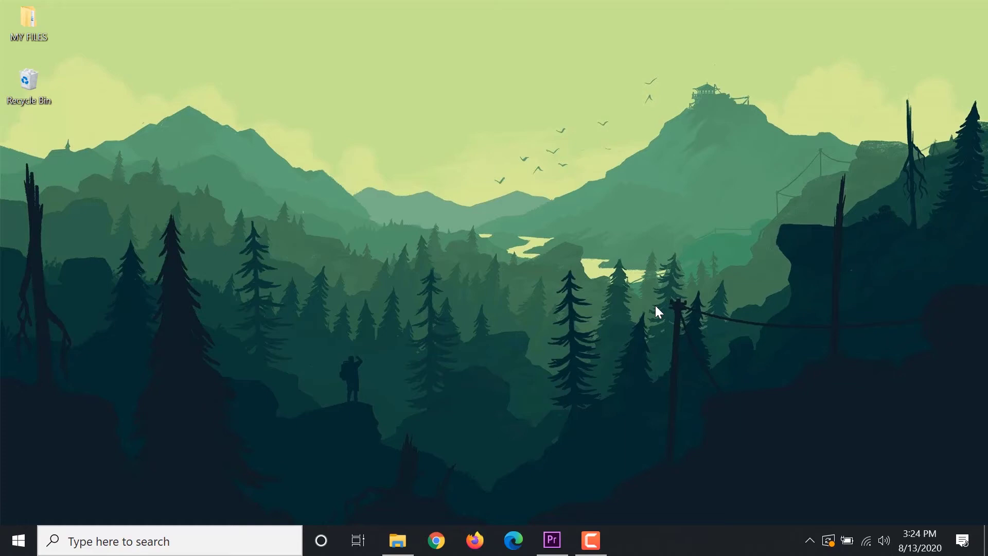
Capture a rectangular snip of the central part of the desktop wallpaper.
key(super+shift+s)
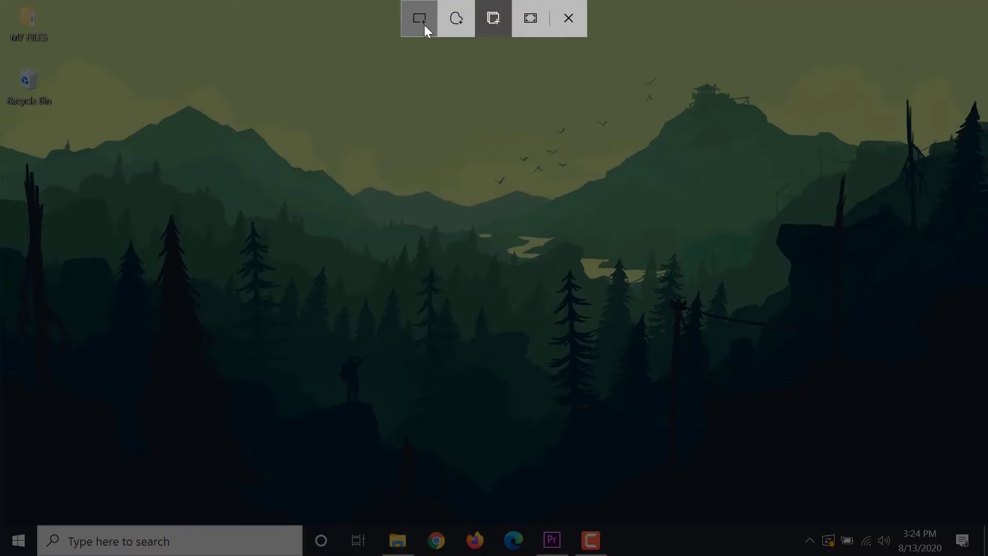
click(424, 25)
drag(267, 123, 826, 396)
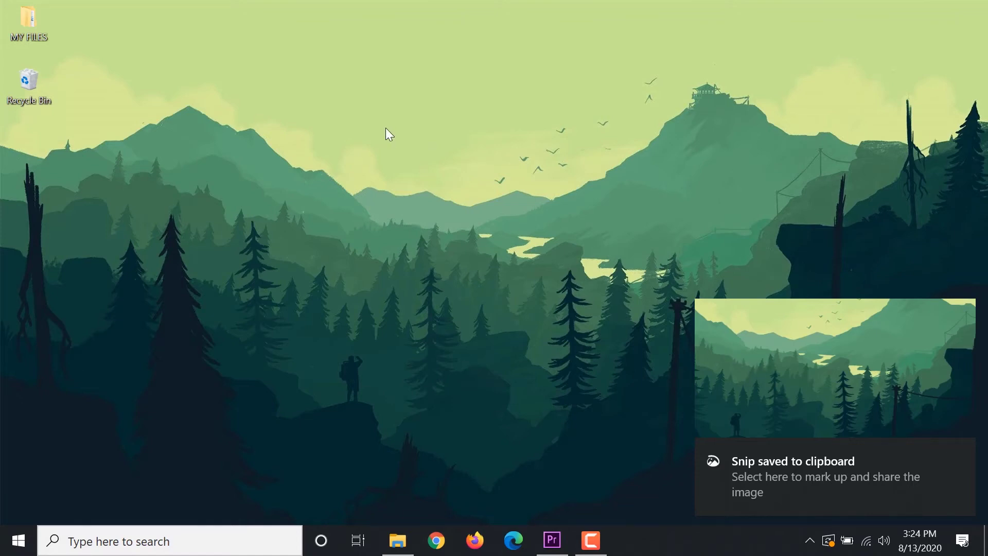
Capture a freeform snip of the desktop wallpaper, and bring up the snipping options once more before closing them.
key(super+shift+s)
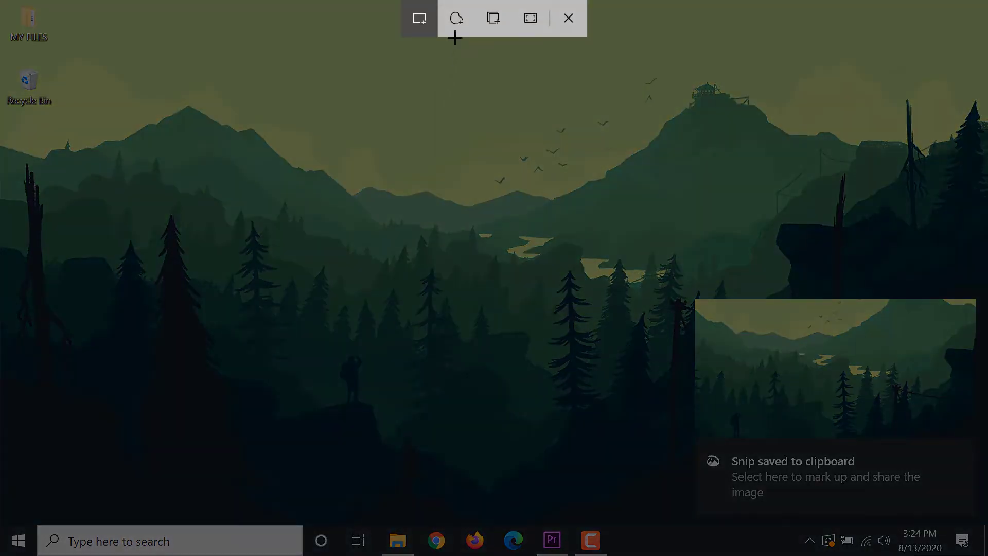
click(455, 29)
mouse_move(252, 127)
mouse_down()
mouse_move(342, 185)
mouse_move(719, 132)
mouse_move(750, 258)
mouse_move(513, 393)
mouse_move(300, 287)
mouse_move(216, 225)
mouse_move(271, 164)
mouse_up()
drag(251, 127, 251, 128)
key(super+shift+s)
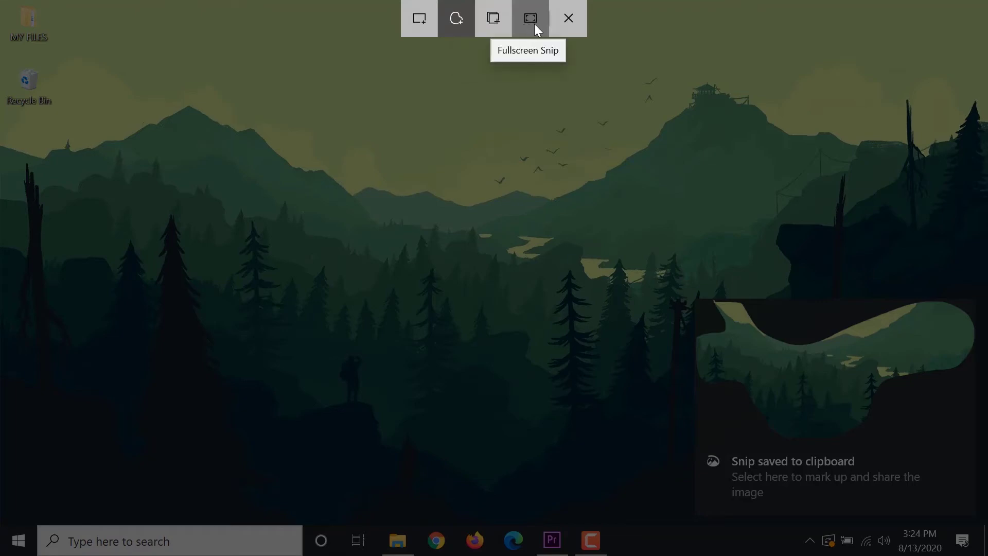
click(569, 18)
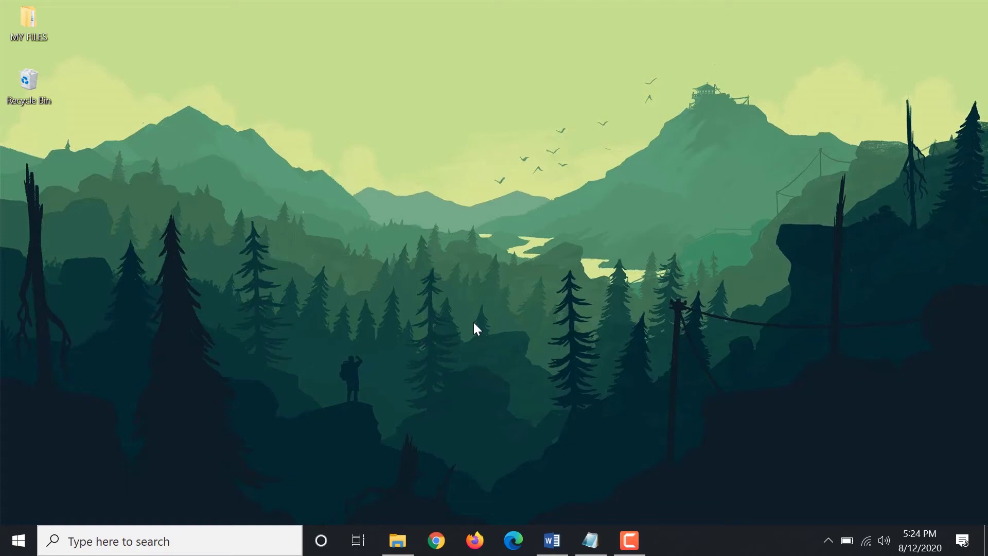
Restore Notepad from the taskbar and minimise it again, and launch Chrome and close its window.
key(super+6)
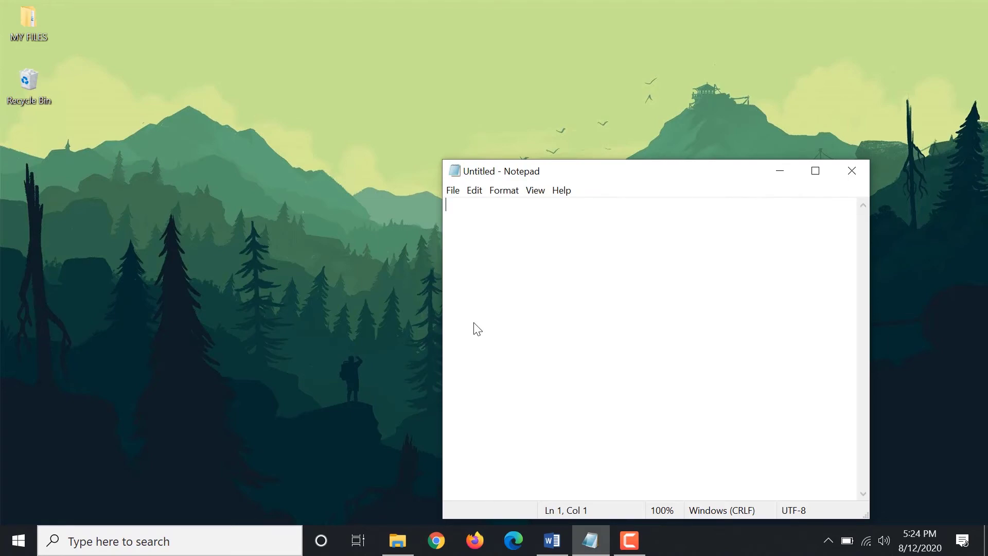
key(super+6)
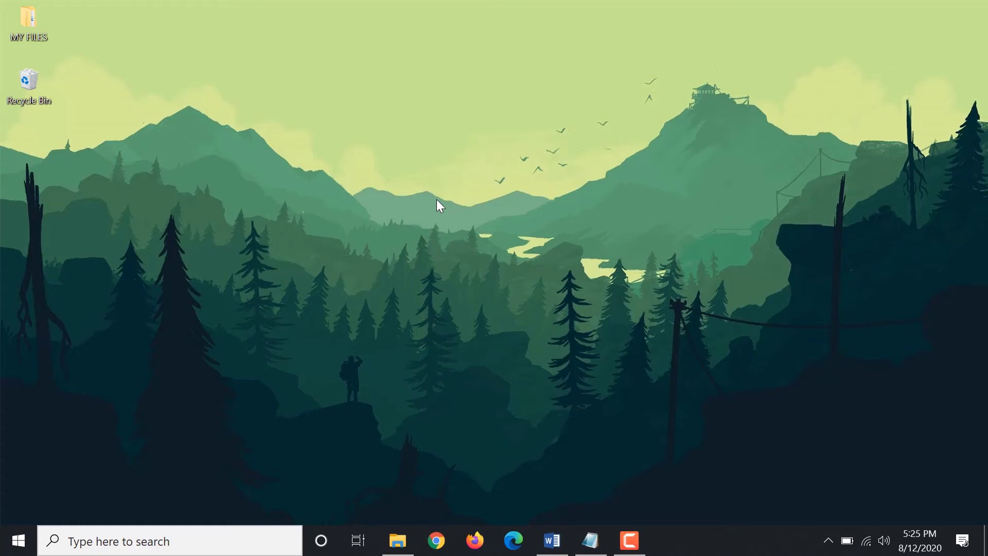
key(super+2)
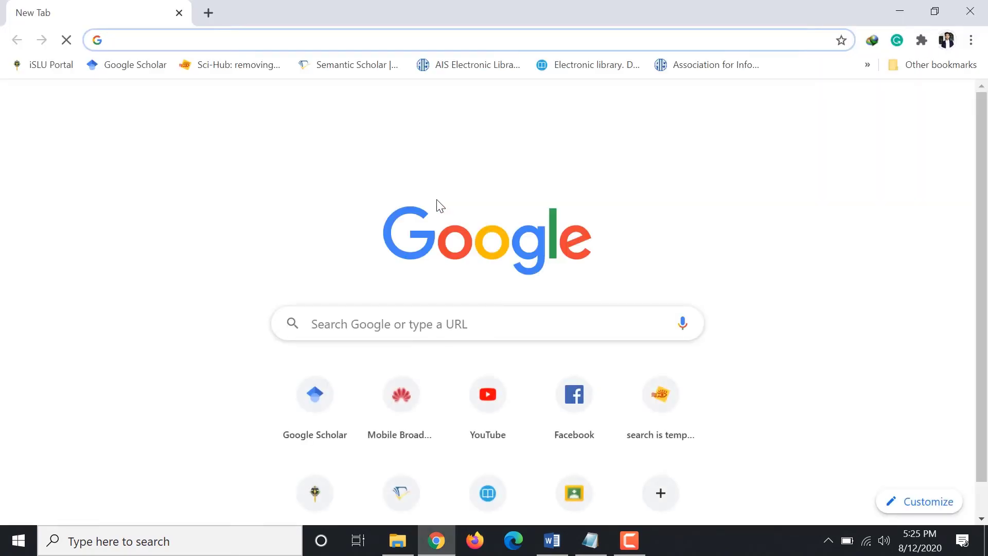
click(970, 11)
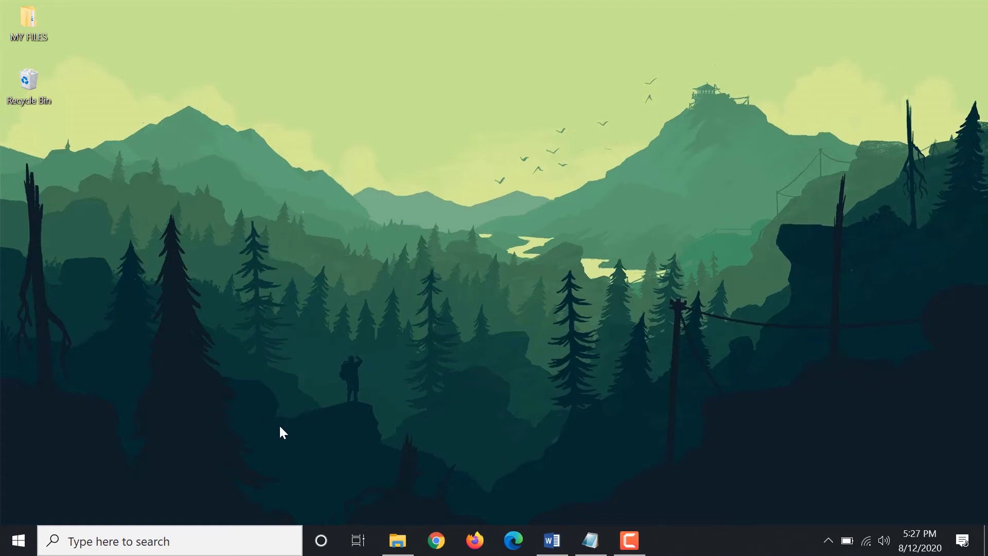
Search Windows for "sett", open Settings and go to the Storage page under System.
click(211, 538)
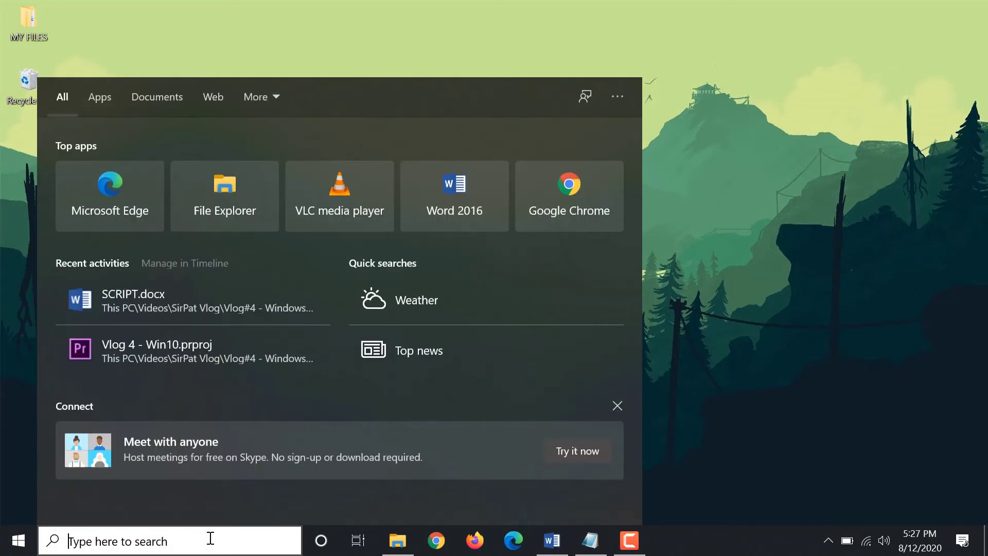
text(sett)
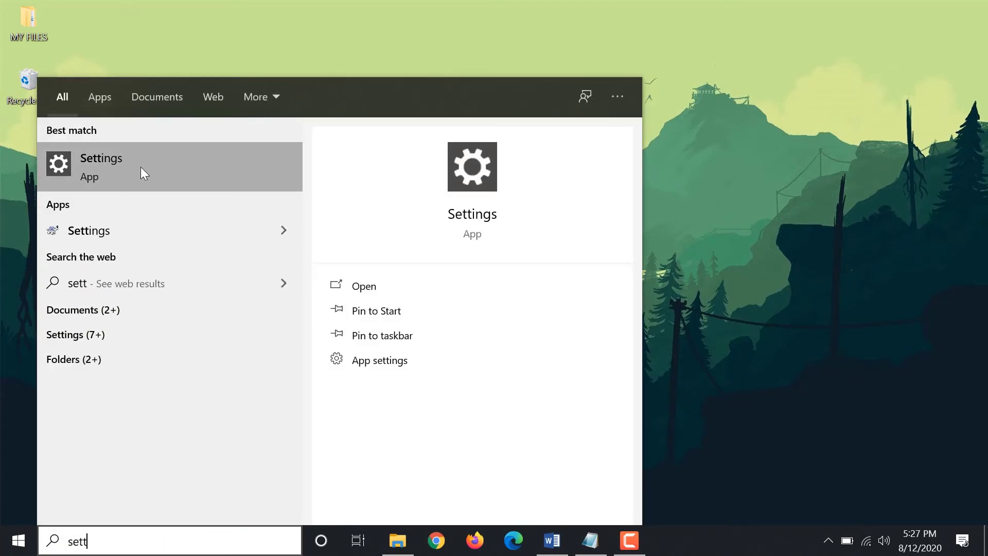
click(142, 168)
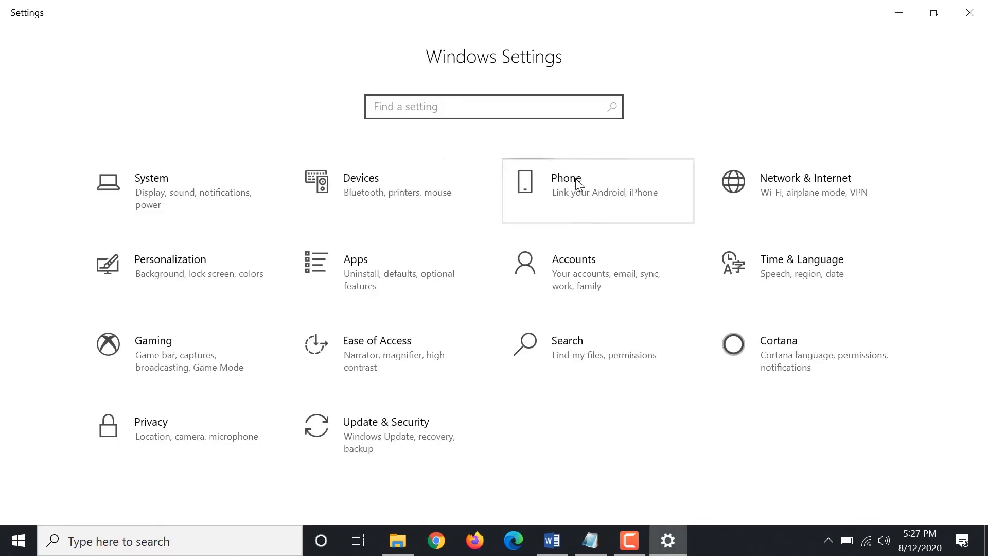
click(219, 213)
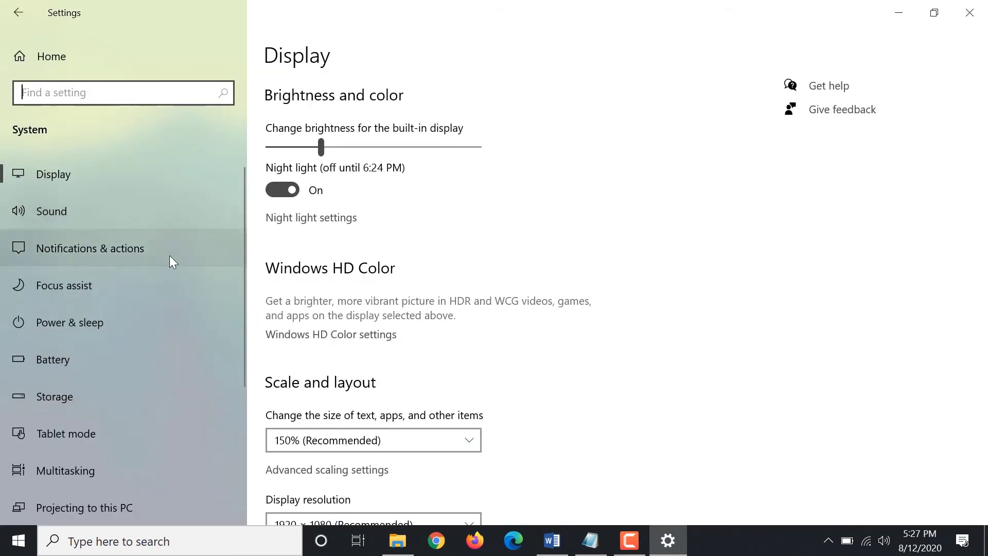
click(92, 404)
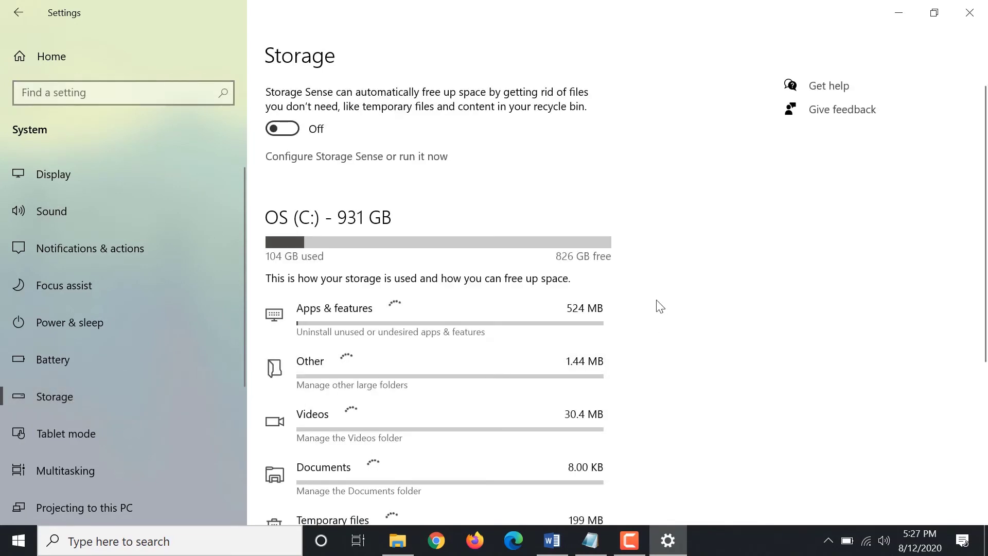
Examine the storage usage of the OS (C:) drive with all categories shown and the additional storage settings, and close Settings.
scroll(488, 288, down, 3)
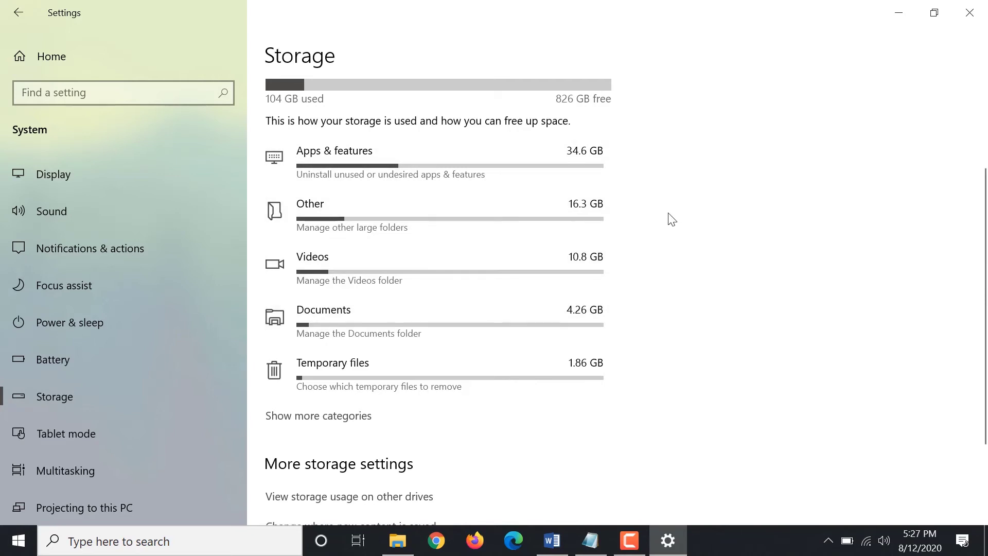
scroll(623, 287, up, 2)
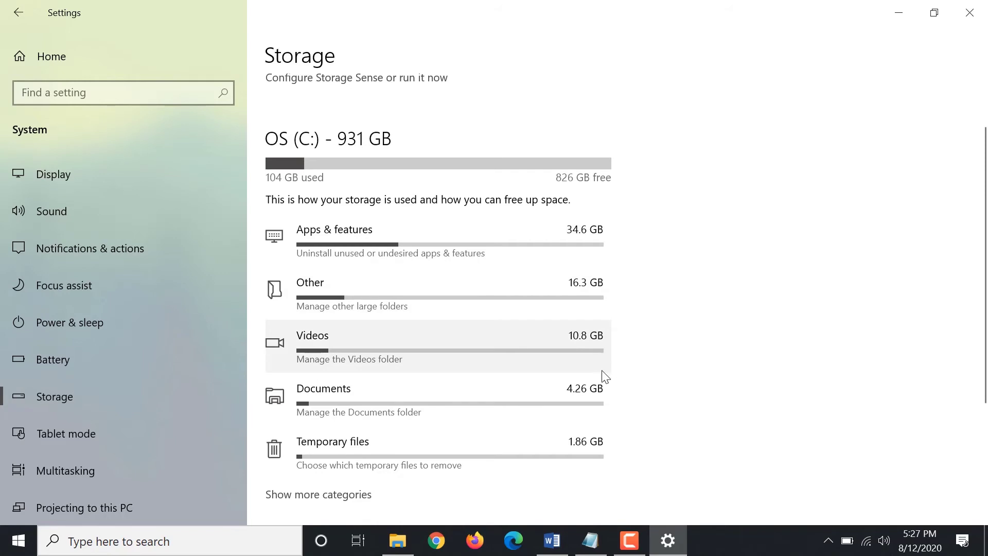
scroll(602, 373, down, 2)
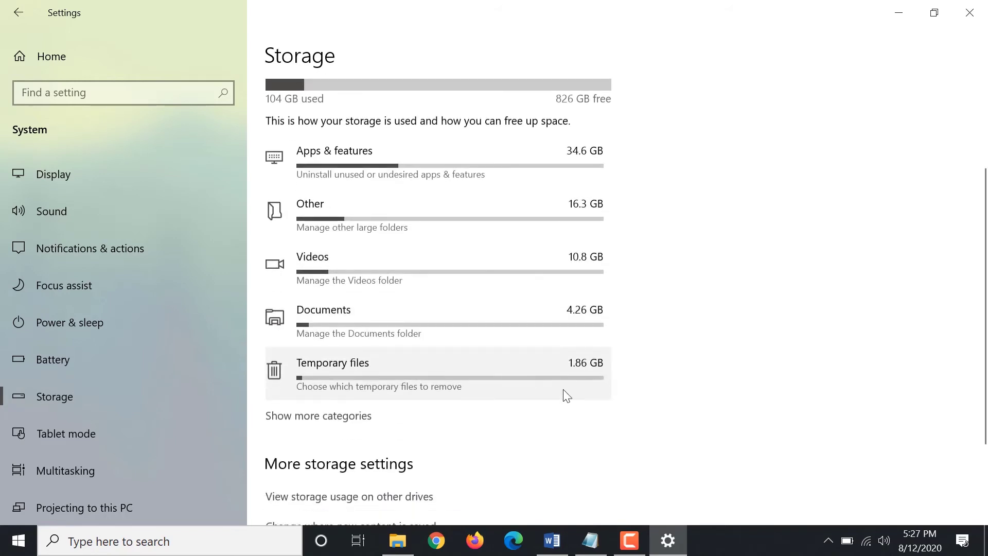
click(333, 417)
scroll(402, 401, down, 7)
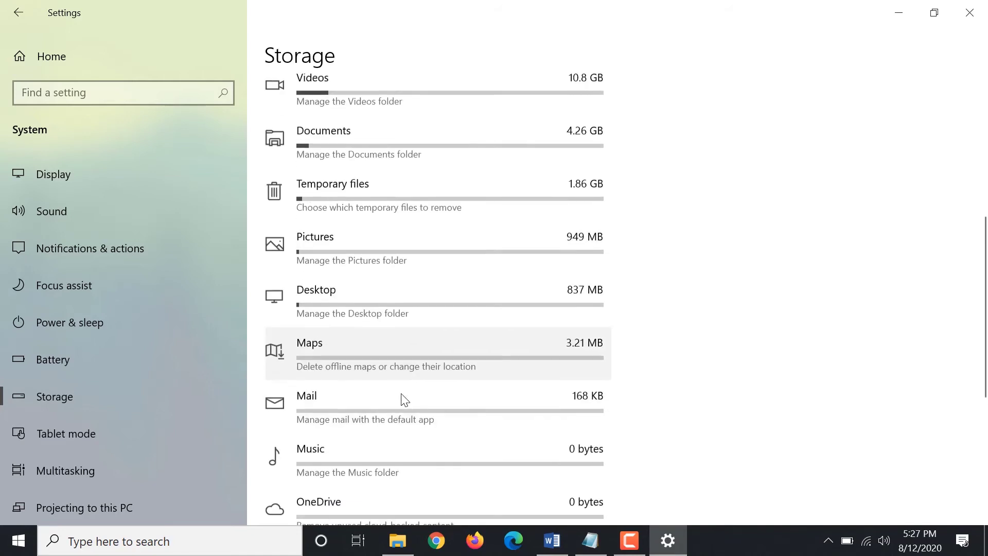
scroll(346, 255, down, 5)
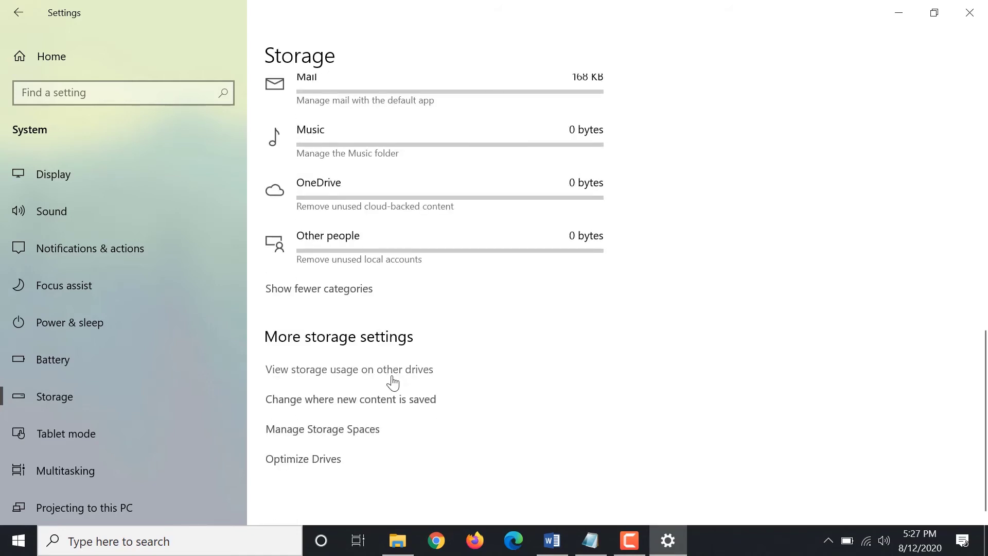
scroll(396, 381, up, 4)
scroll(396, 384, up, 4)
scroll(401, 360, up, 5)
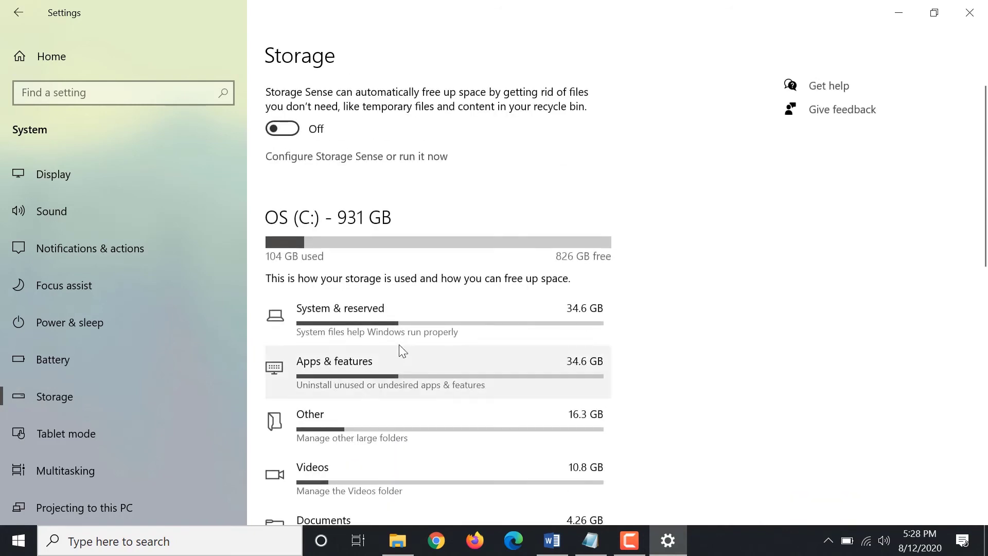
scroll(371, 323, down, 2)
click(969, 12)
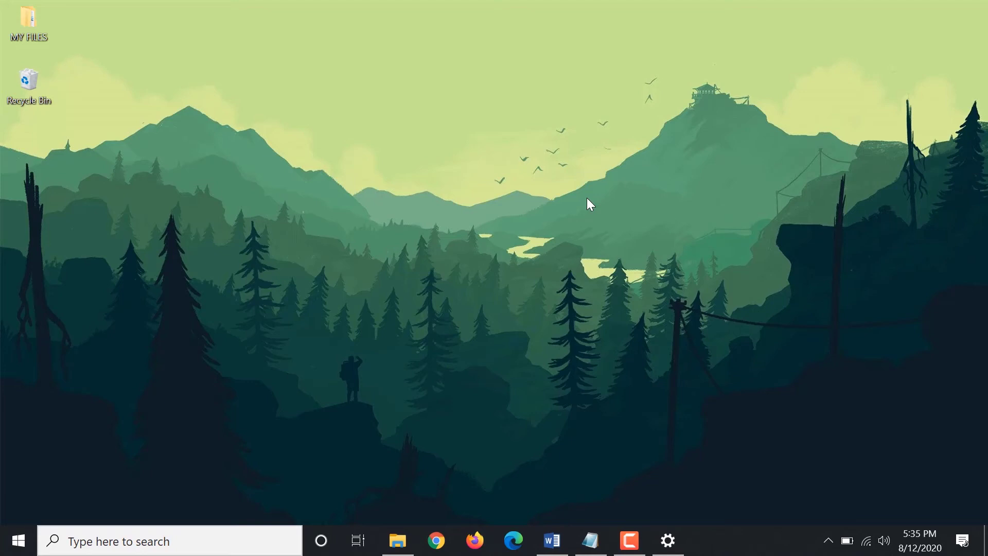
Open Settings and go to the Background apps page under Privacy.
click(668, 540)
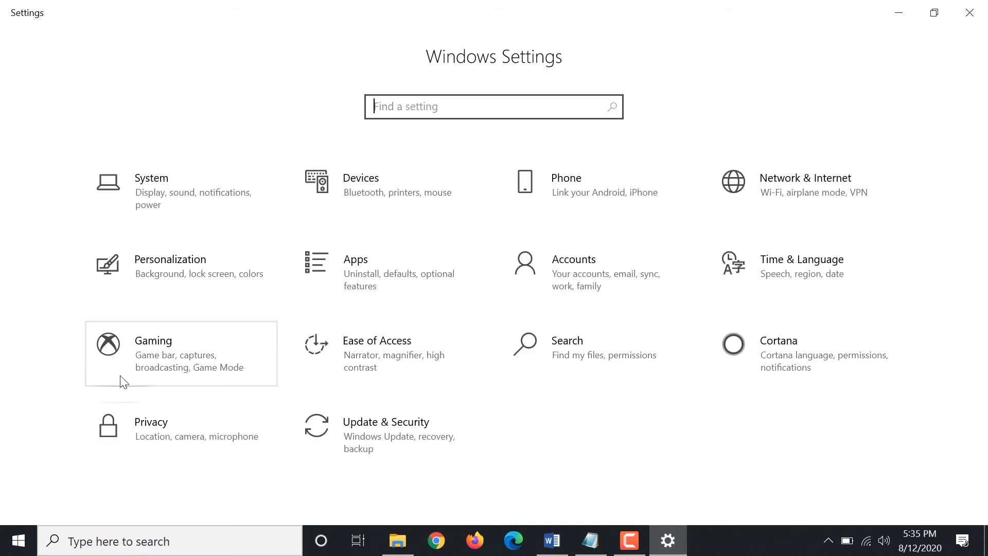
click(175, 444)
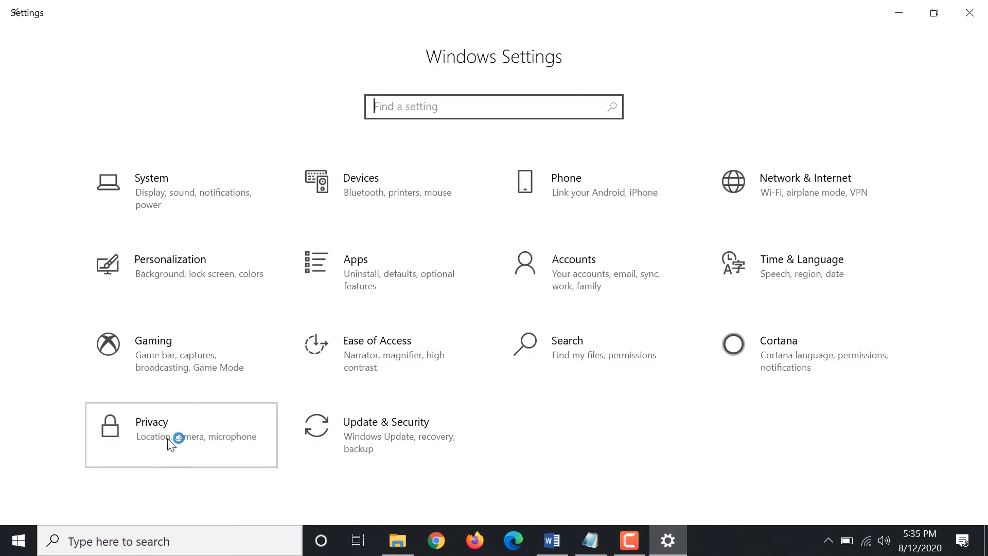
scroll(149, 391, down, 4)
scroll(149, 397, down, 5)
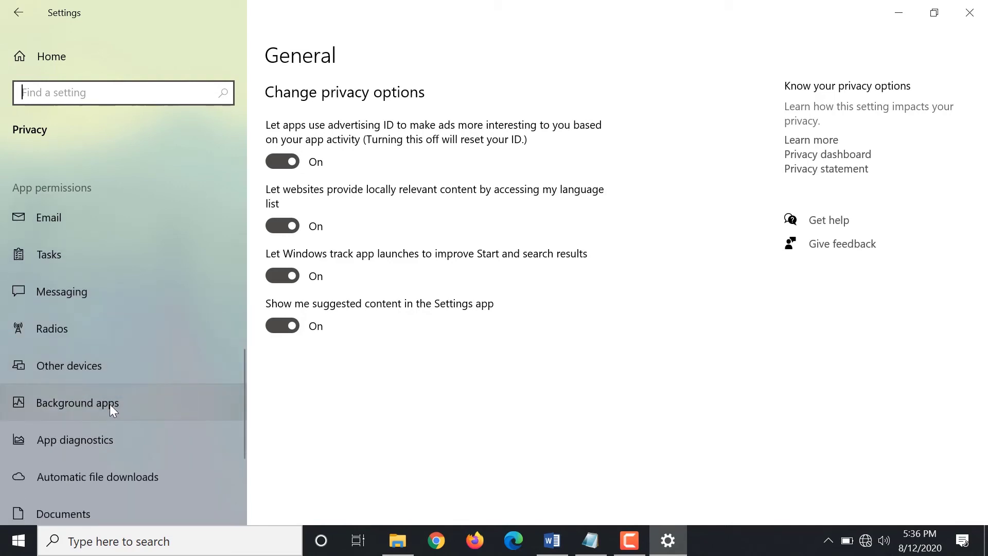
click(110, 404)
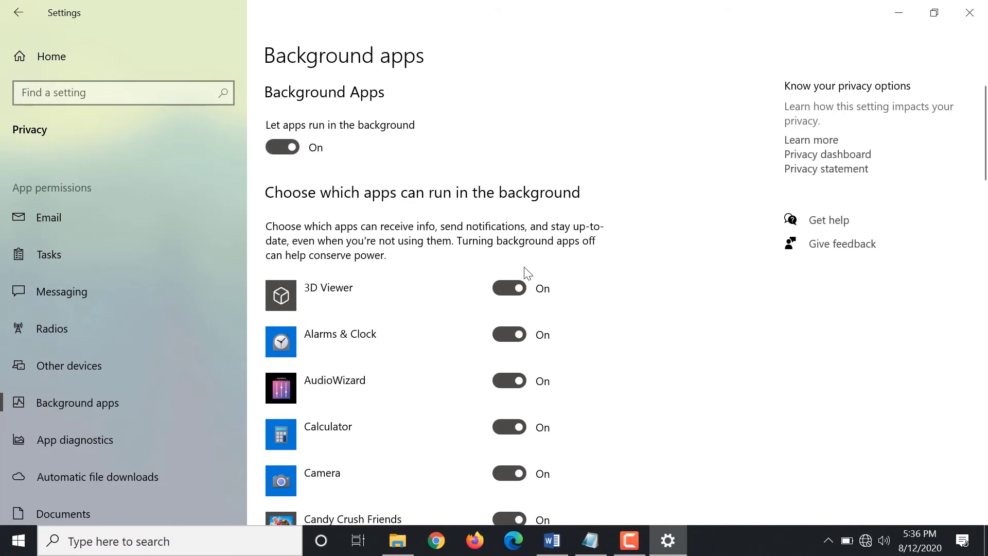
Examine the list of apps allowed to run in the background and the overall switch for letting apps run in the background.
scroll(514, 288, down, 5)
scroll(492, 304, down, 5)
scroll(489, 304, down, 4)
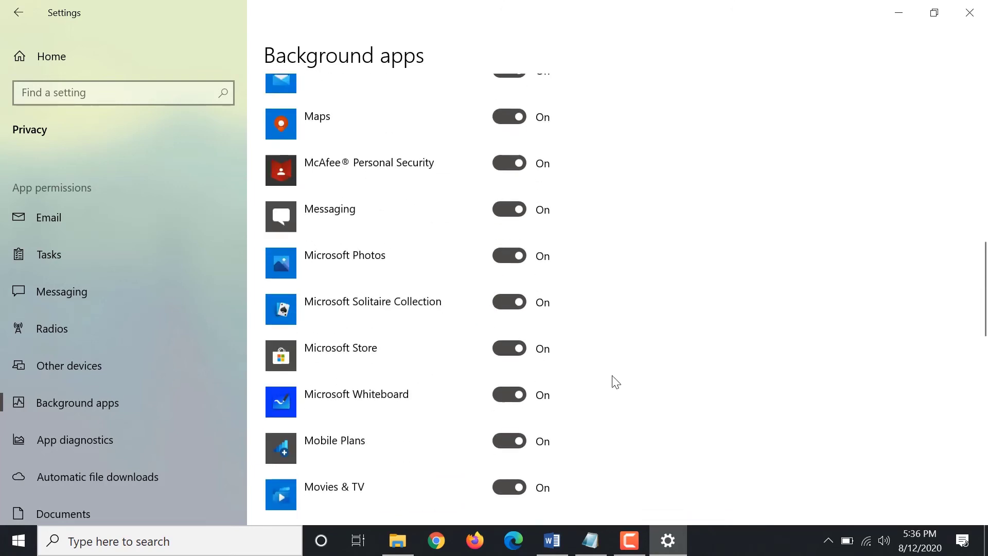
scroll(612, 396, up, 3)
scroll(611, 396, up, 15)
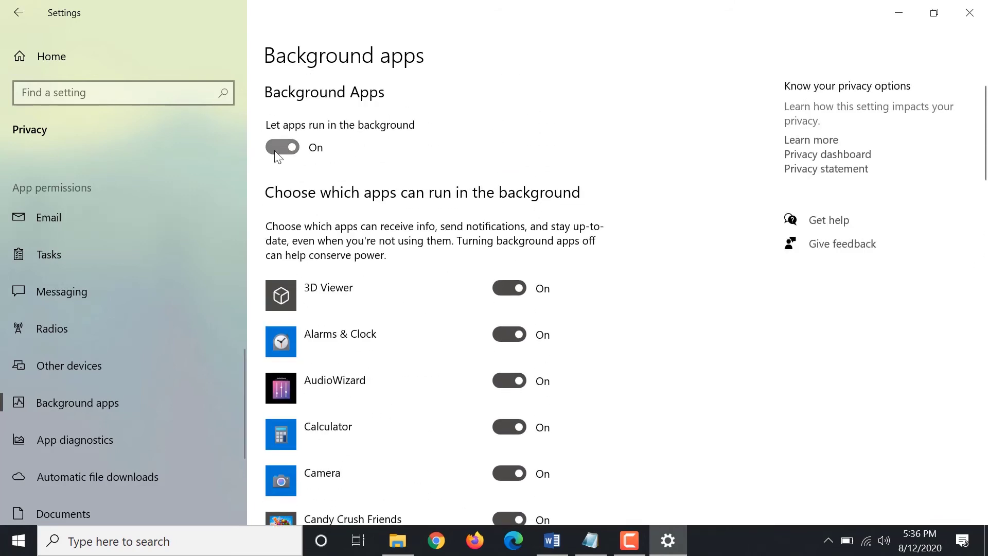
click(278, 170)
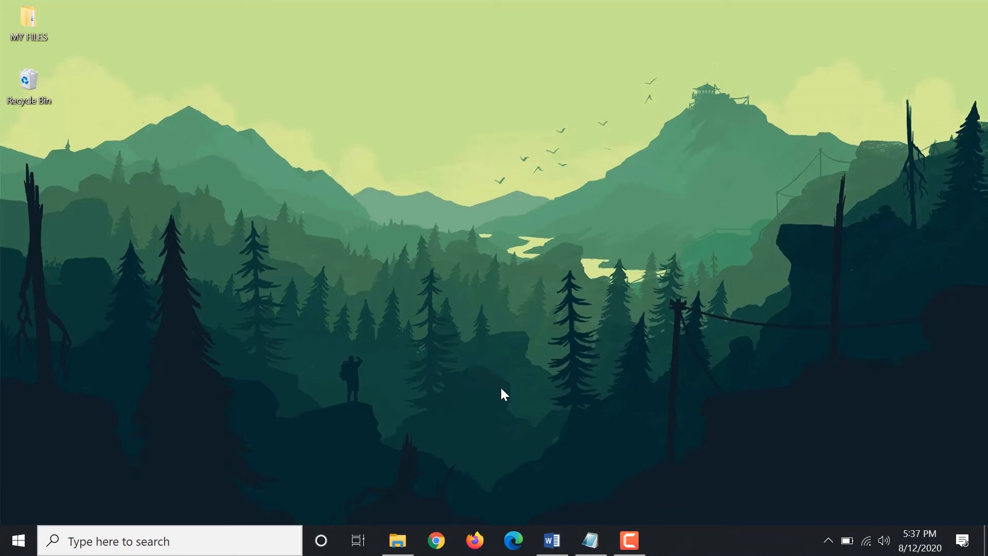
Open File Explorer at This PC and turn on the display of file name extensions.
click(398, 540)
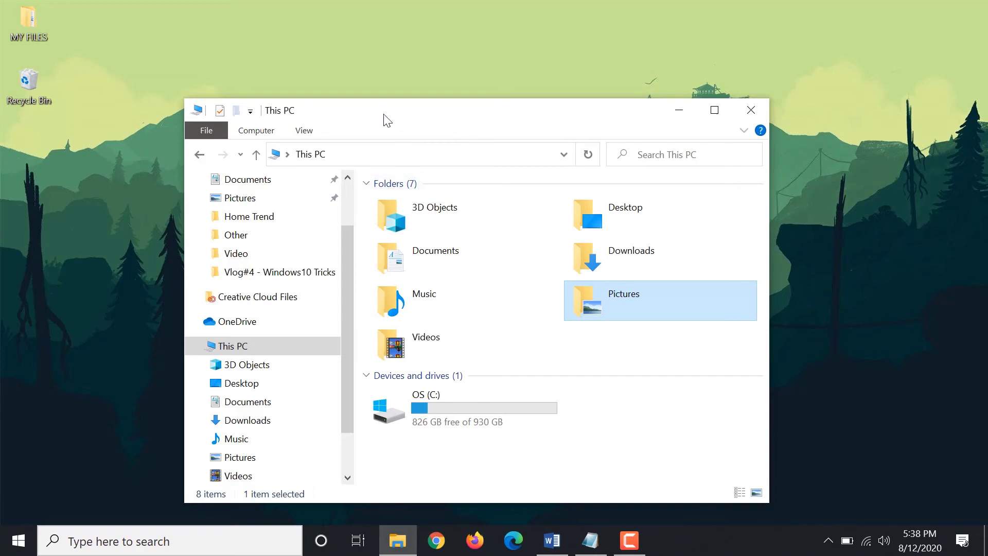
drag(384, 119, 386, 114)
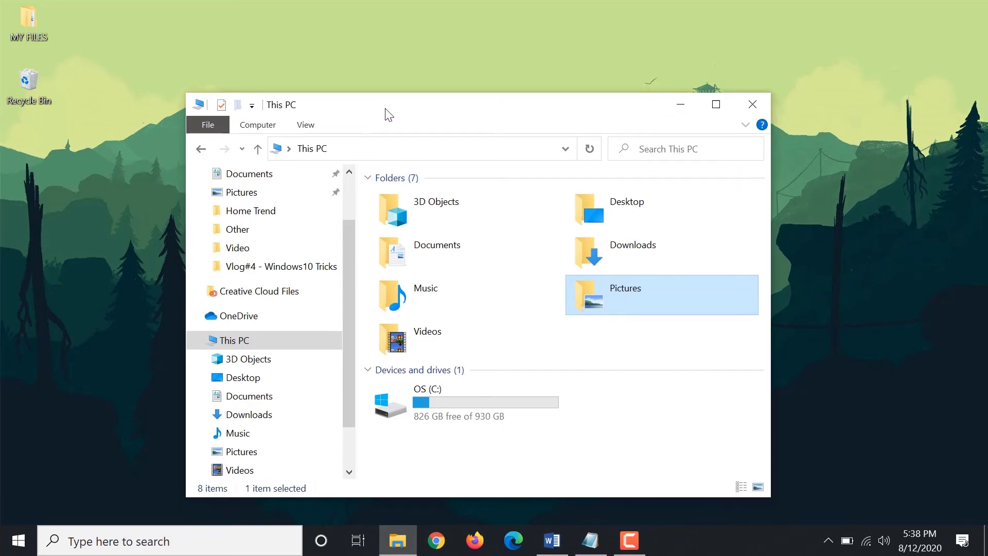
click(305, 125)
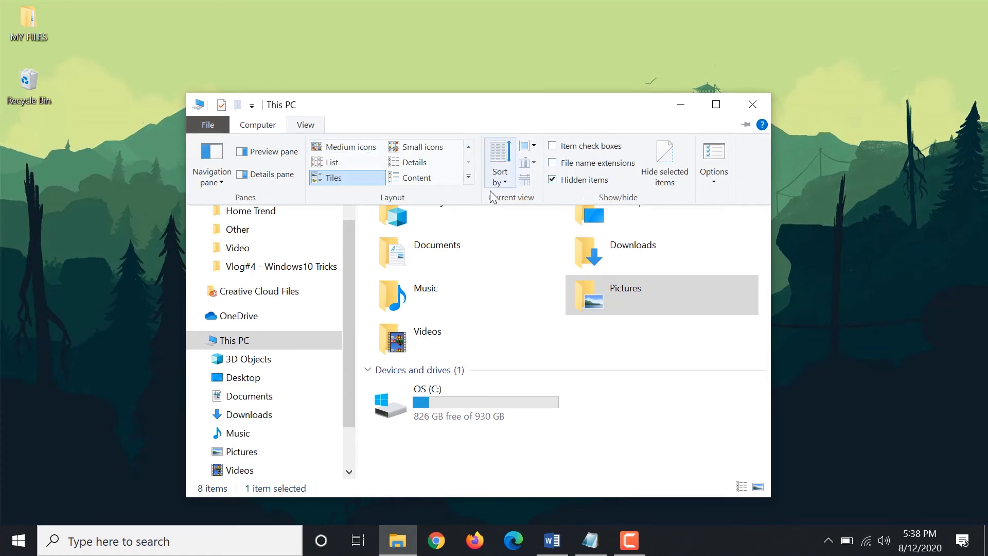
click(554, 163)
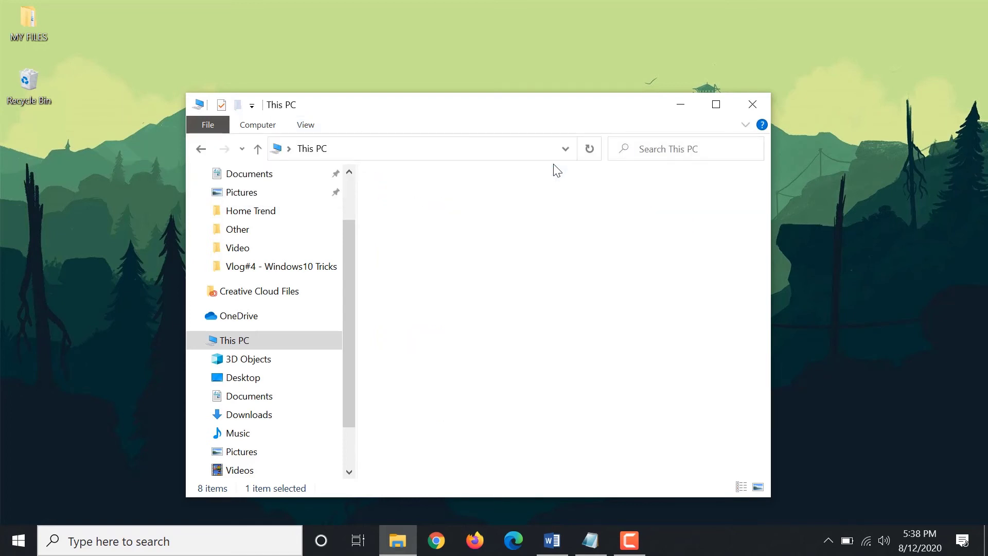
Open the Screenshots folder in Pictures and check the extensions of Screenshot (15) and Screenshot (16).
double_click(676, 294)
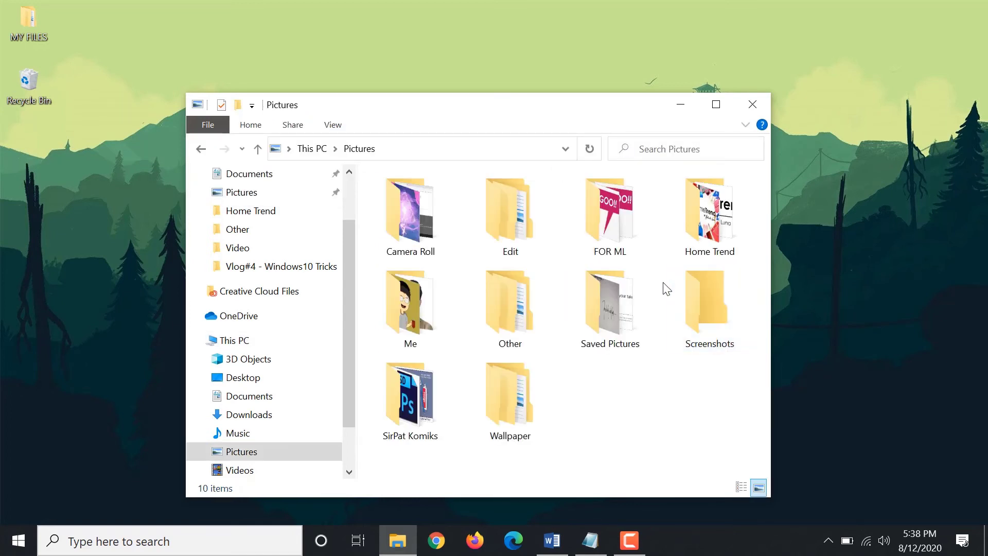
double_click(683, 304)
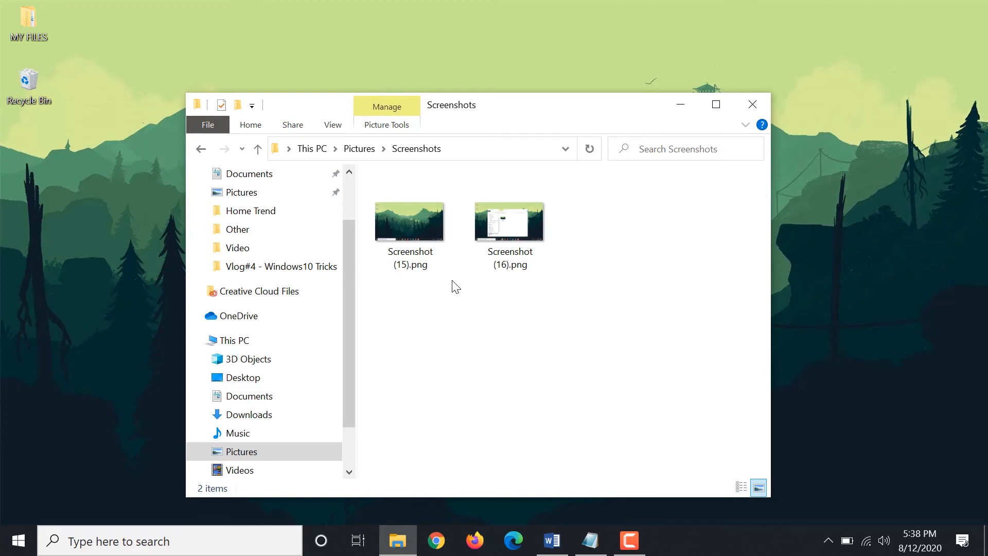
click(415, 269)
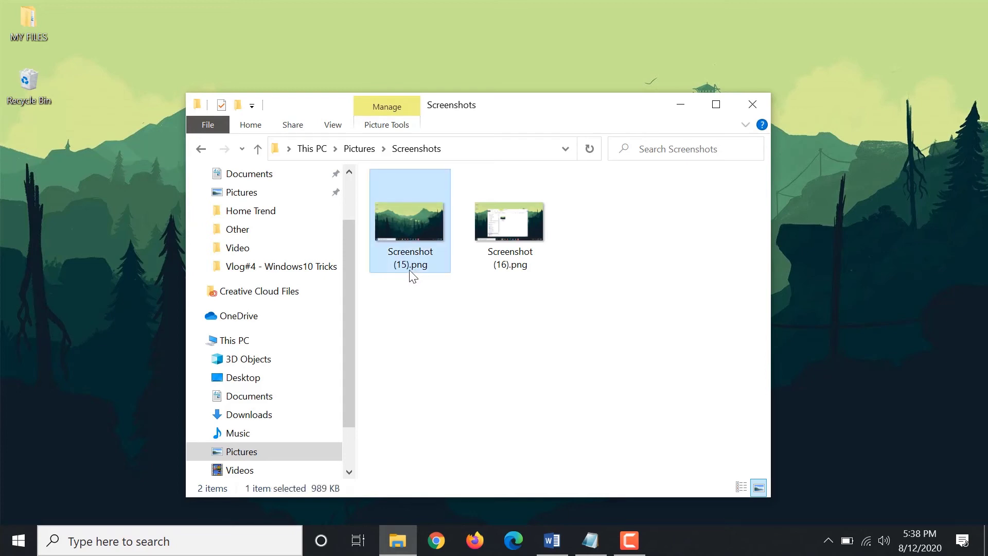
click(530, 276)
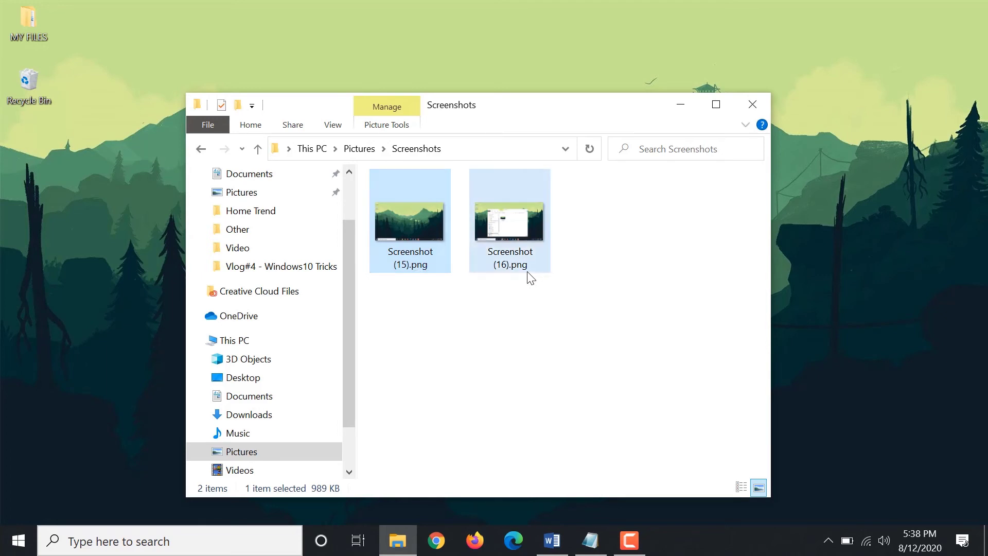
Hide the file name extensions in the Screenshots folder and turn them back on.
click(337, 128)
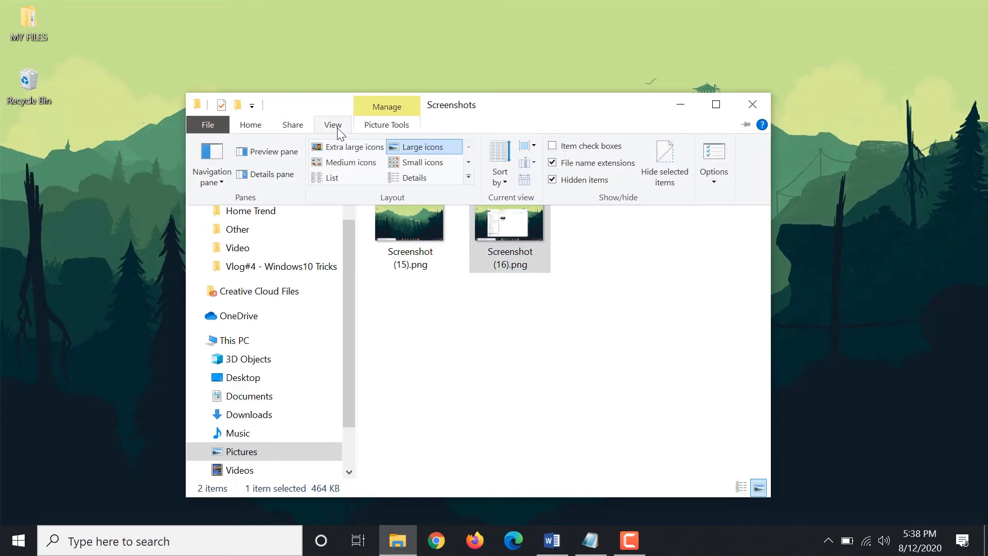
click(552, 164)
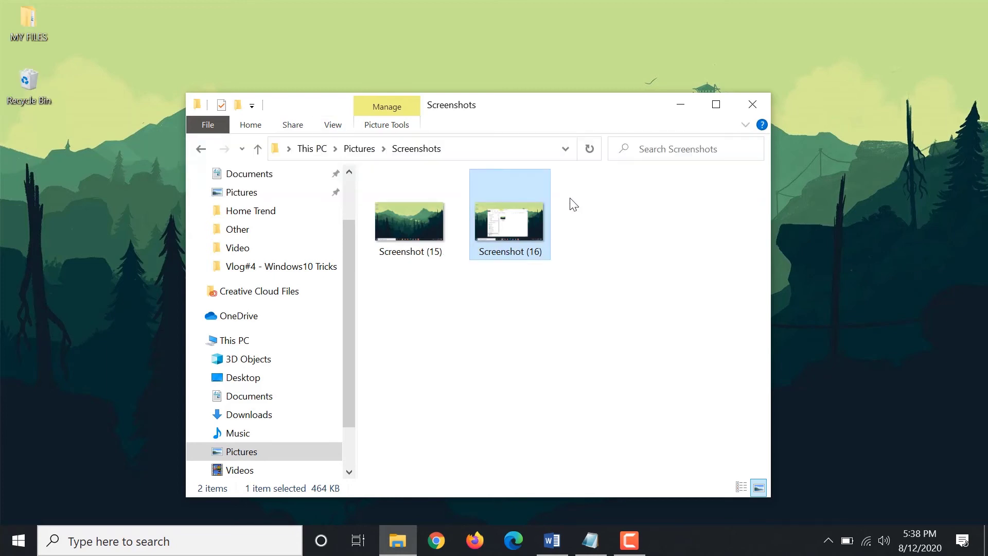
click(576, 229)
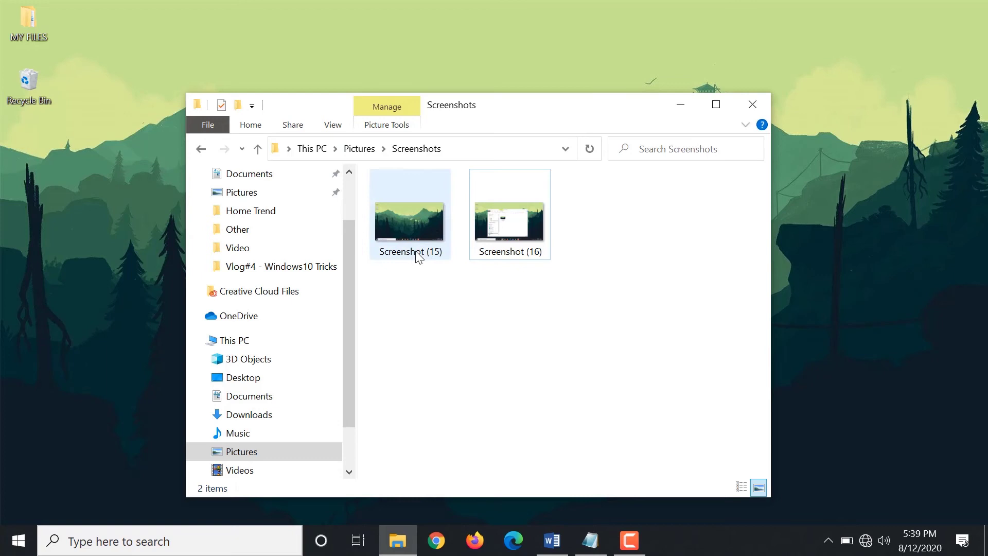
click(337, 129)
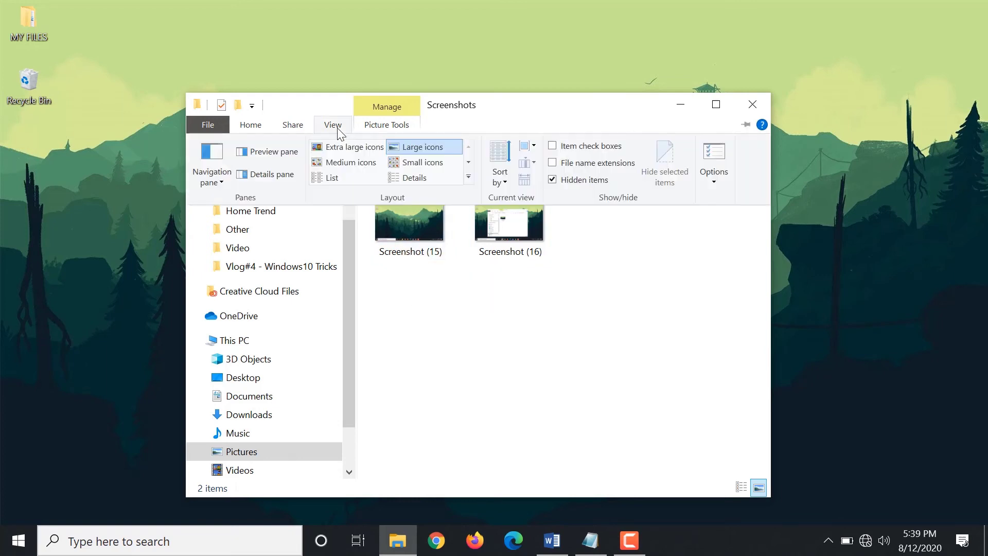
click(554, 164)
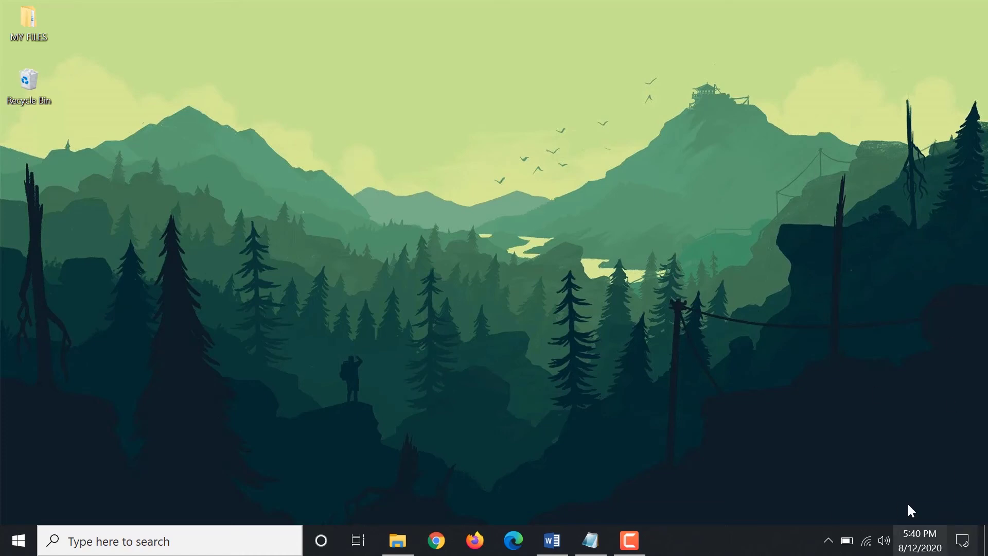
View the notifications in the action center and close it.
click(962, 540)
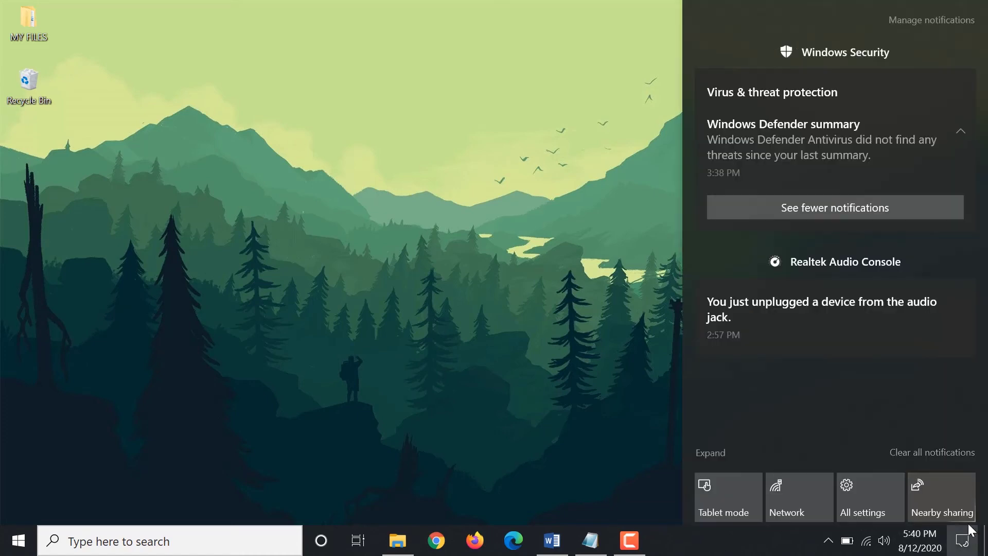
click(491, 252)
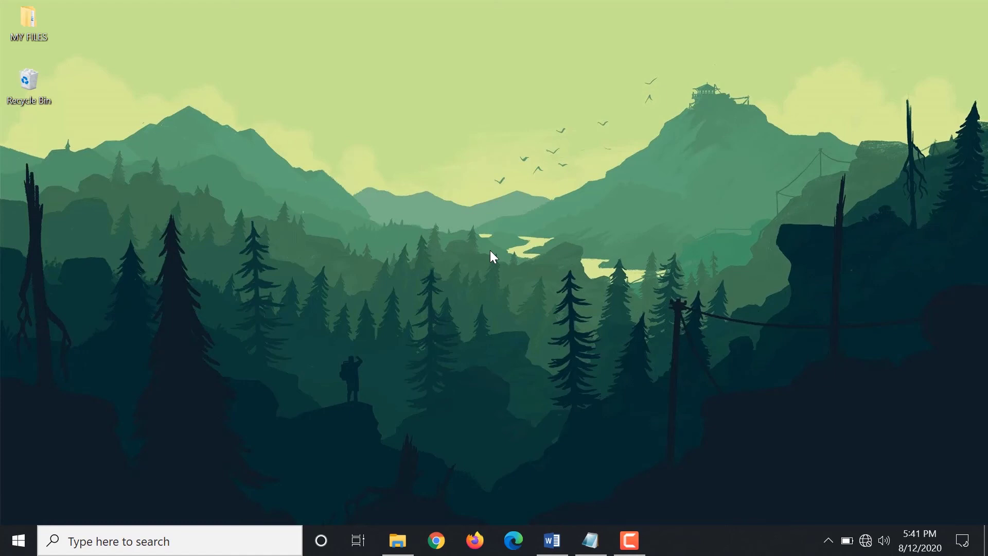
Search Windows for "se", open Settings and go to the Focus assist page under System.
click(161, 540)
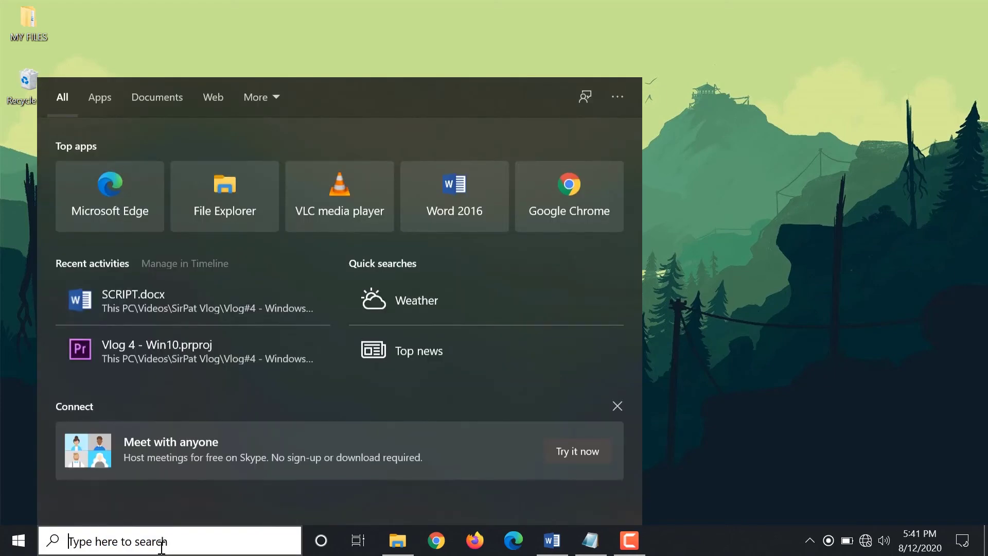
text(se)
click(141, 175)
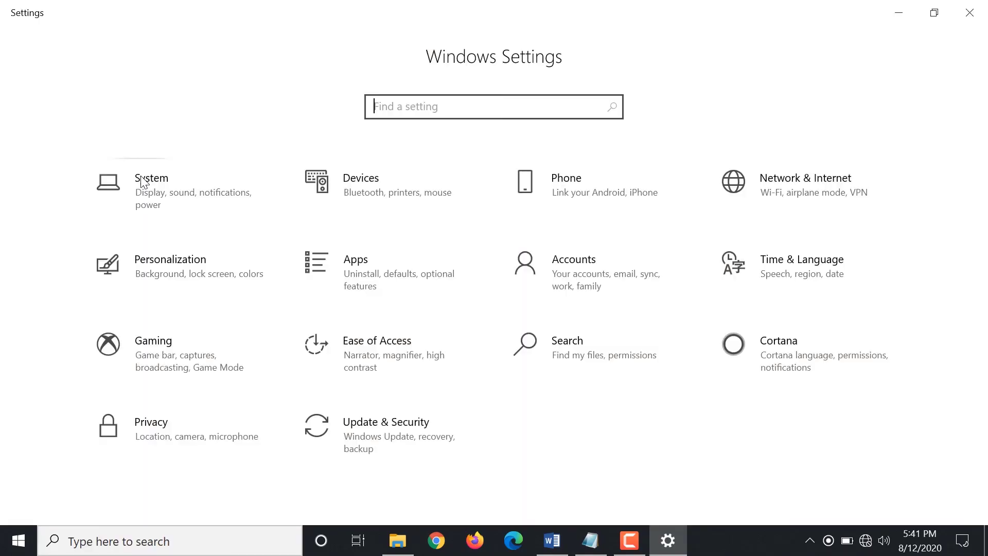
click(165, 193)
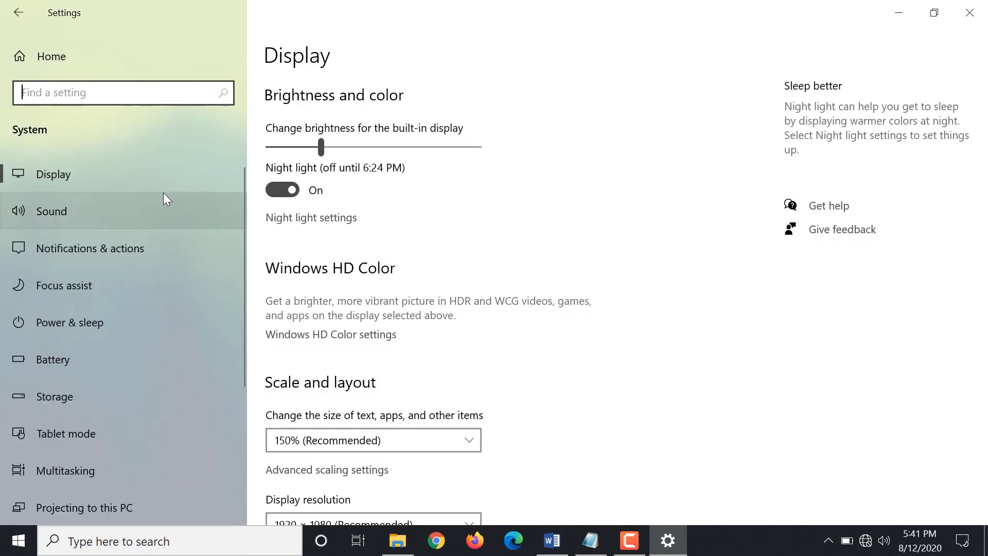
click(63, 292)
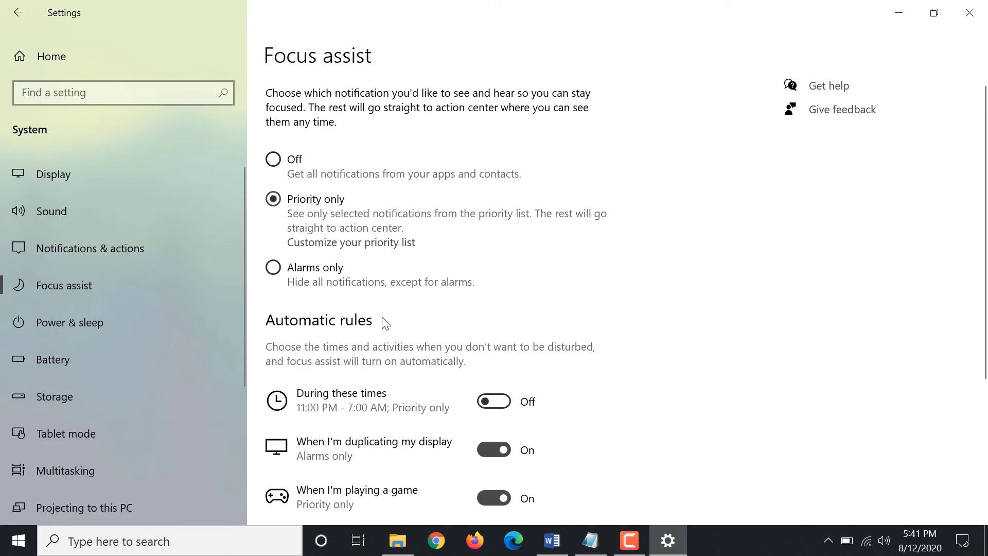
Switch Focus assist to Off and back to Priority only, and close Settings.
click(283, 165)
click(274, 200)
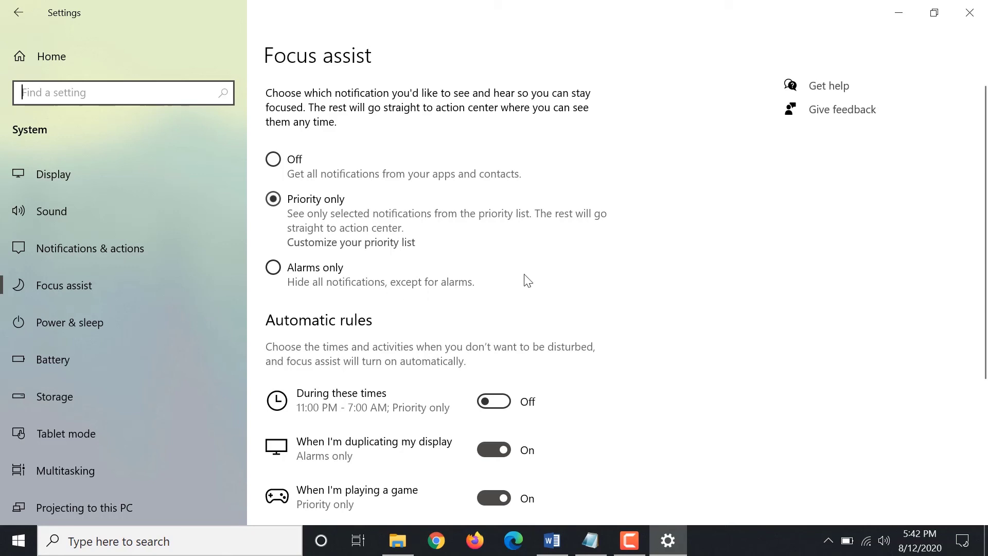
key(alt+F4)
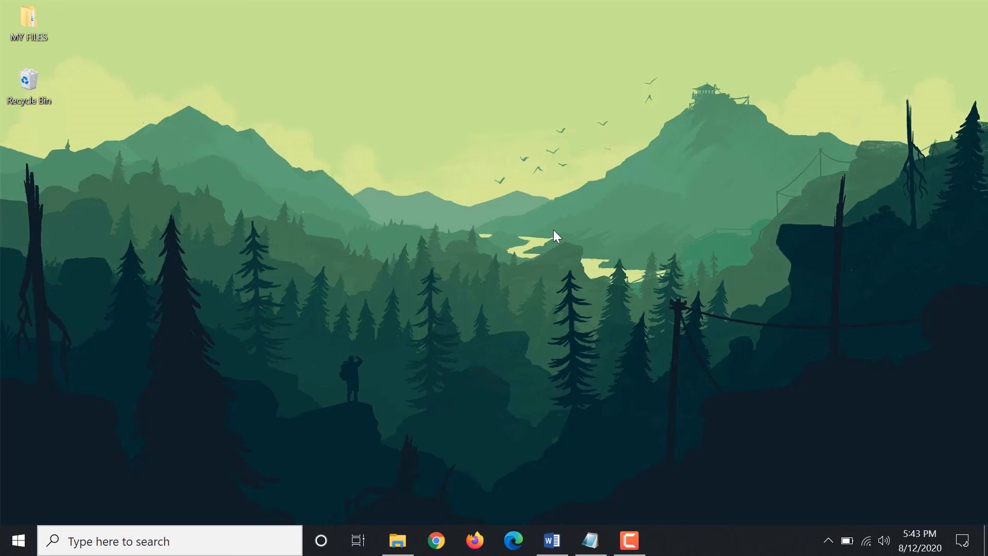
Open the clipboard history and look through the copied images and text entries.
key(super+v)
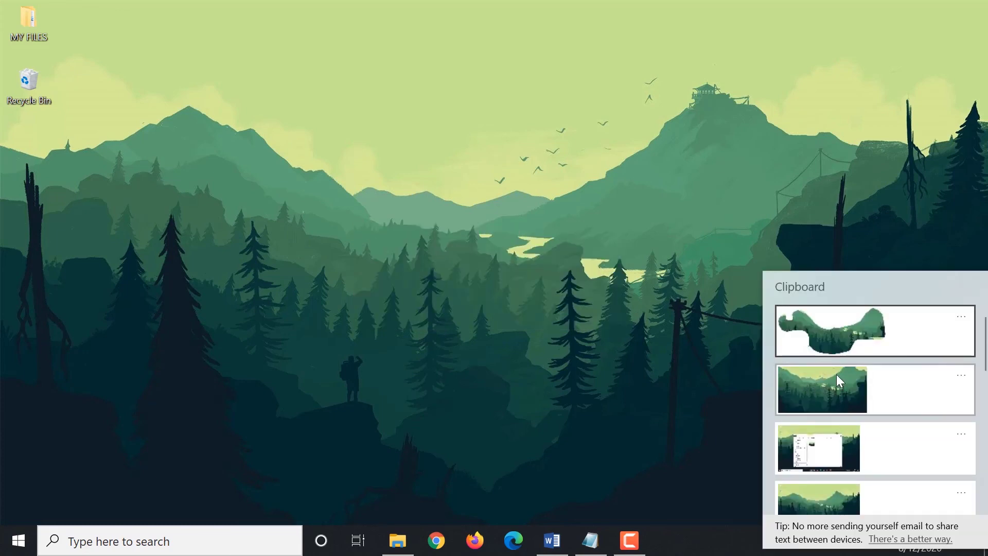
scroll(844, 392, down, 1)
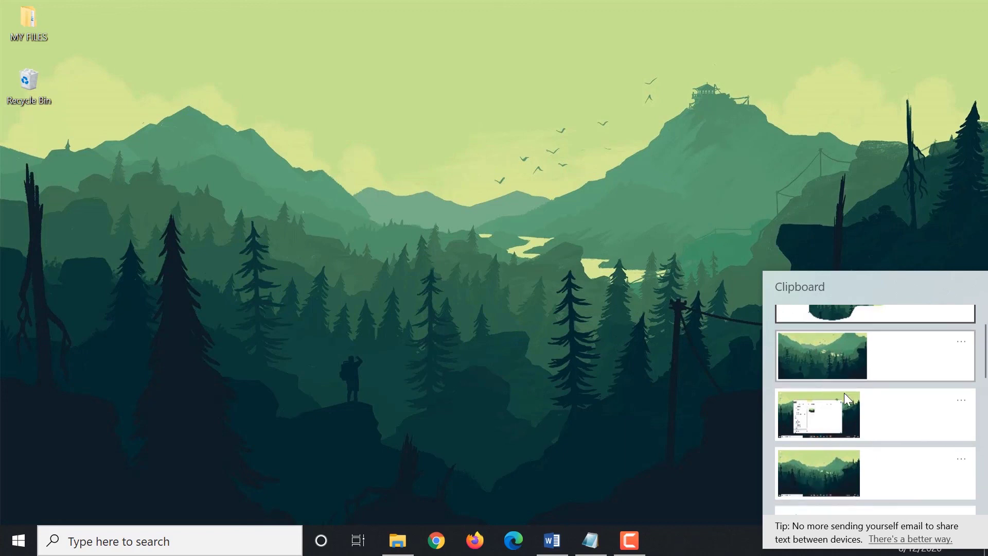
scroll(845, 397, up, 1)
scroll(840, 390, down, 3)
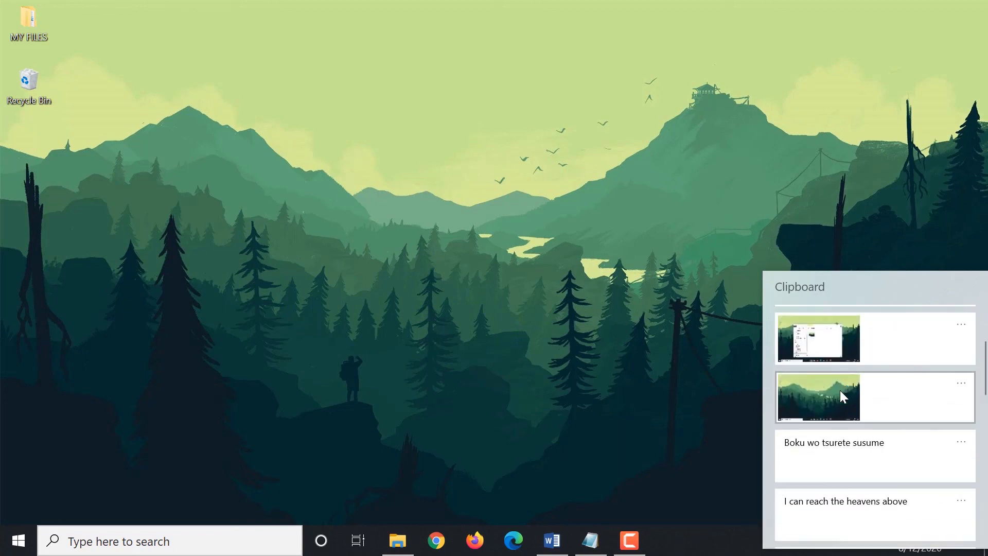
scroll(856, 404, up, 3)
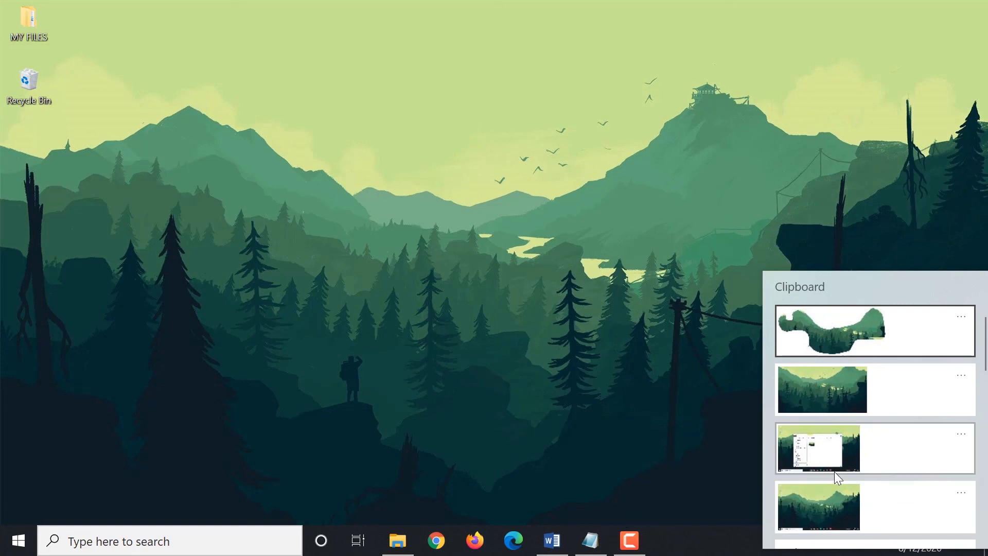
scroll(842, 472, down, 2)
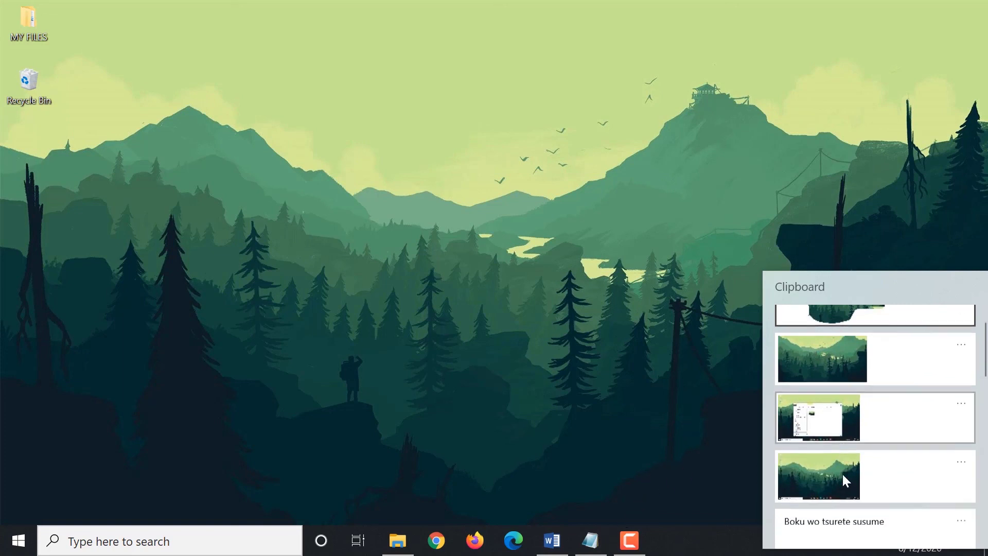
Switch to Notepad, insert "Boku wo tsurete susume" from the clipboard history into the empty document, and minimize the window.
click(591, 543)
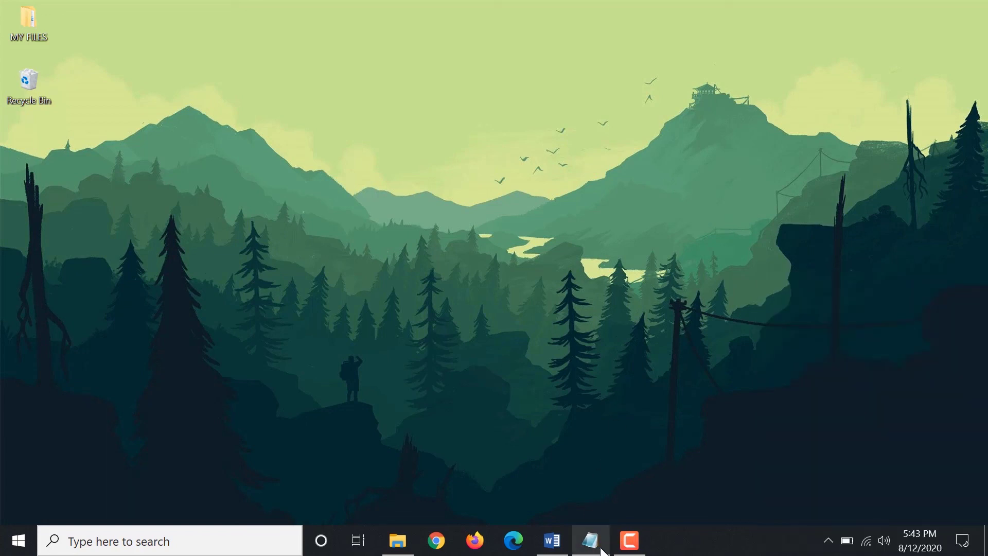
drag(650, 172, 565, 96)
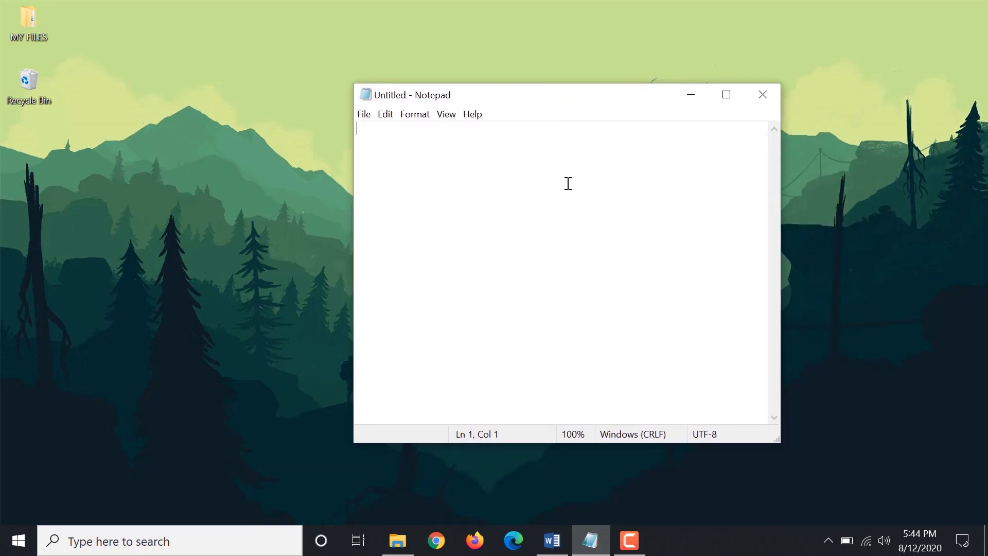
key(super+v)
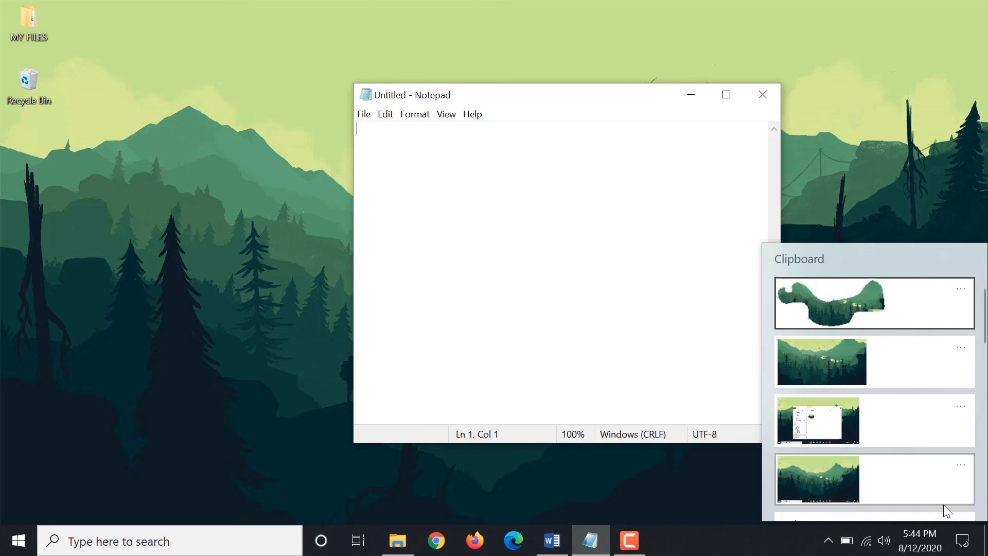
scroll(935, 425, down, 3)
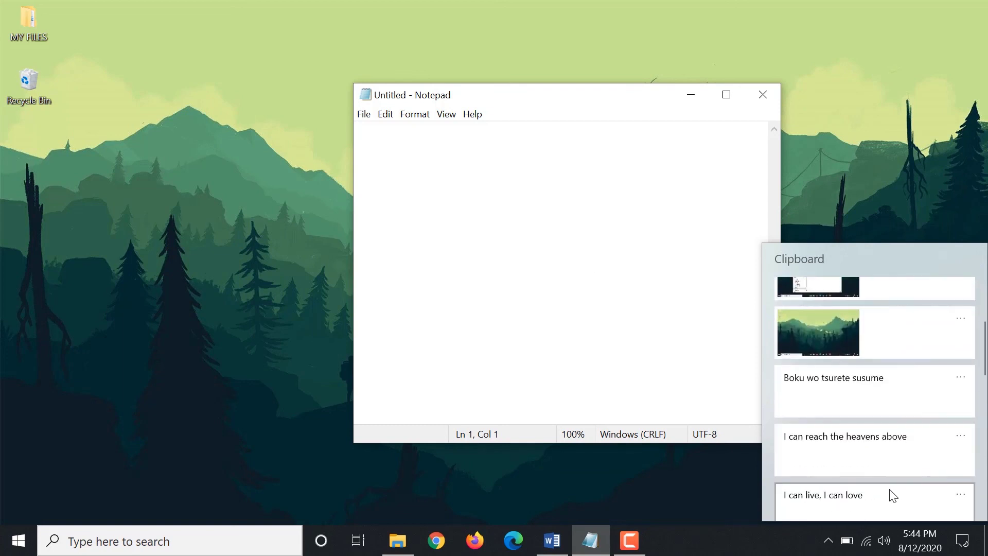
click(869, 383)
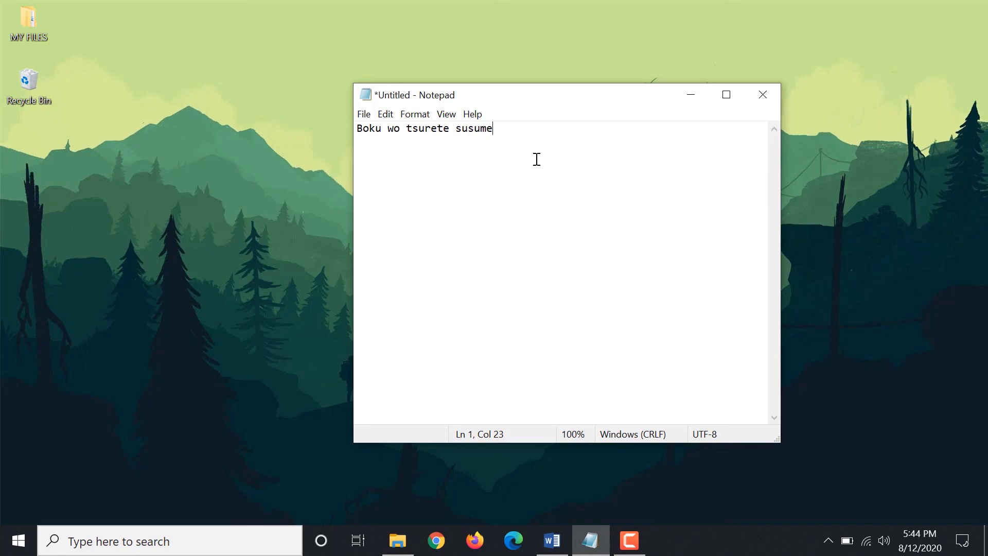
click(690, 95)
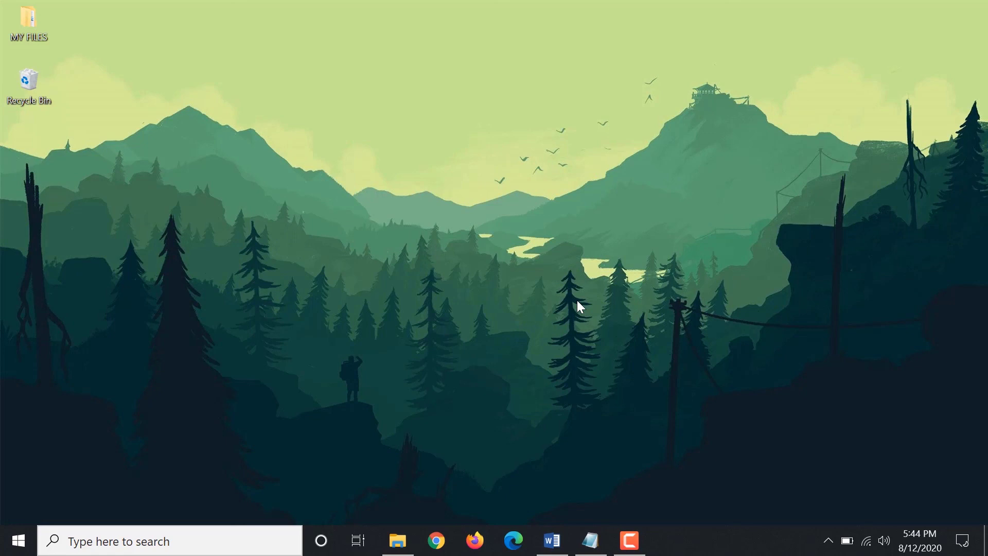
View the people emojis in the Windows emoji panel over the desktop and close the panel.
key(super+period)
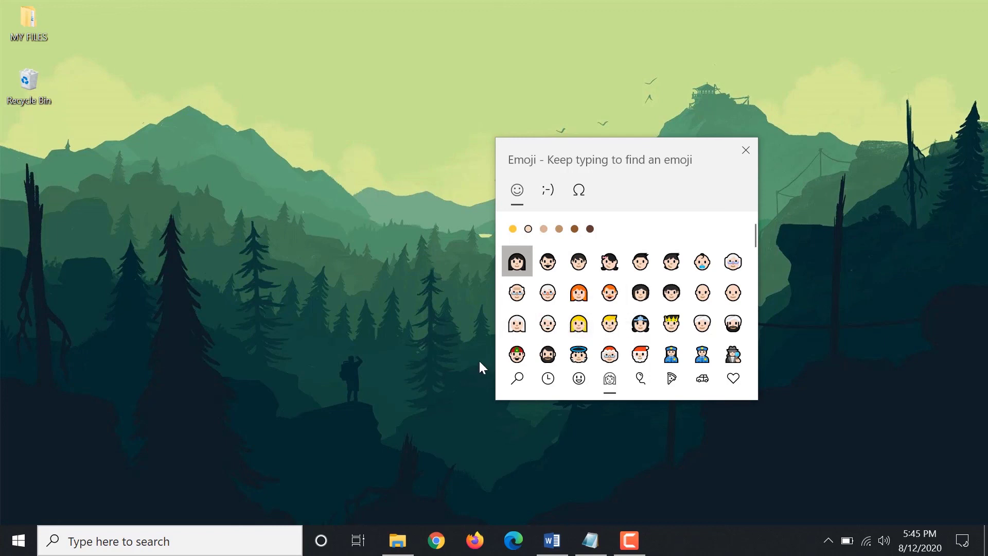
click(378, 356)
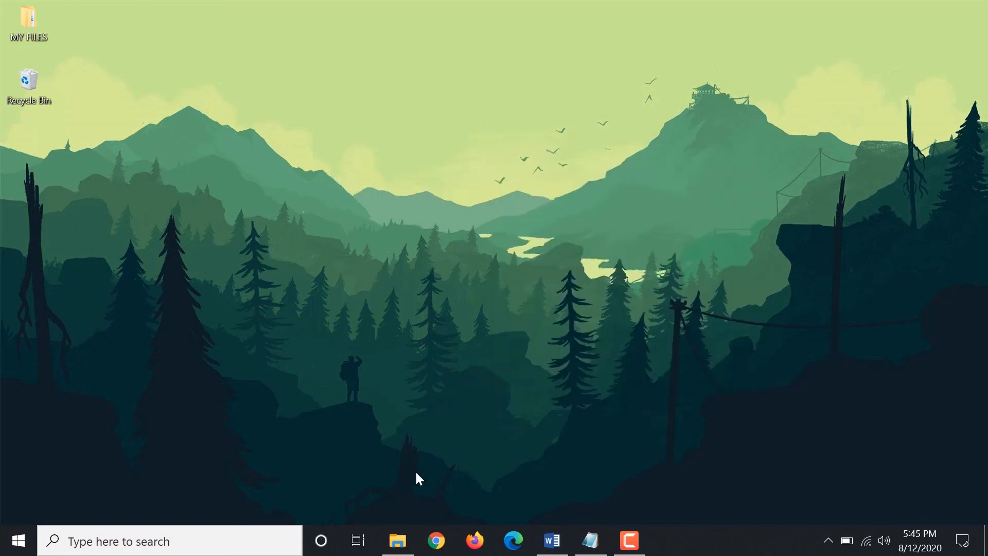
Switch to Chrome and insert nine smiley emojis into the address bar from the emoji panel, starting with star-struck, sunglasses and grinning faces.
click(437, 540)
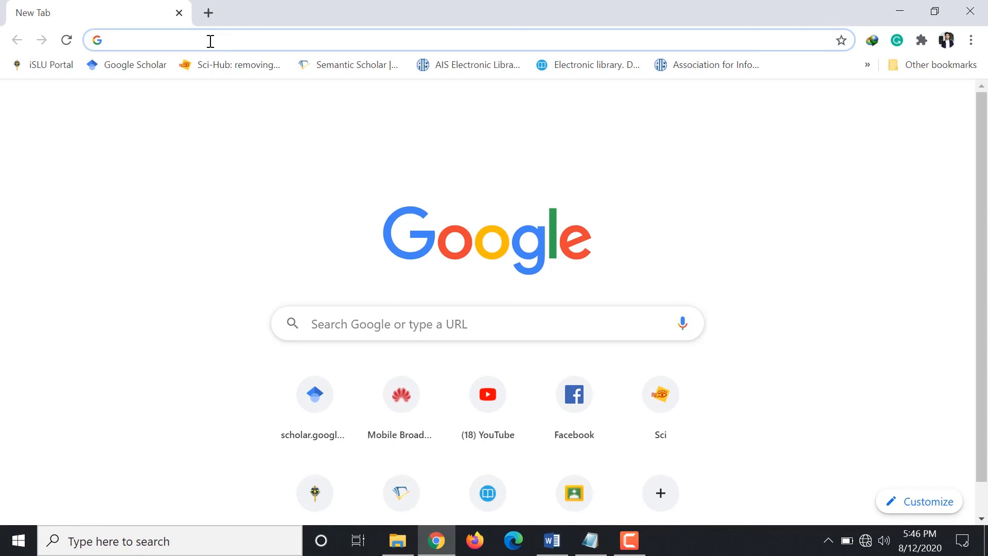
key(super+period)
click(285, 200)
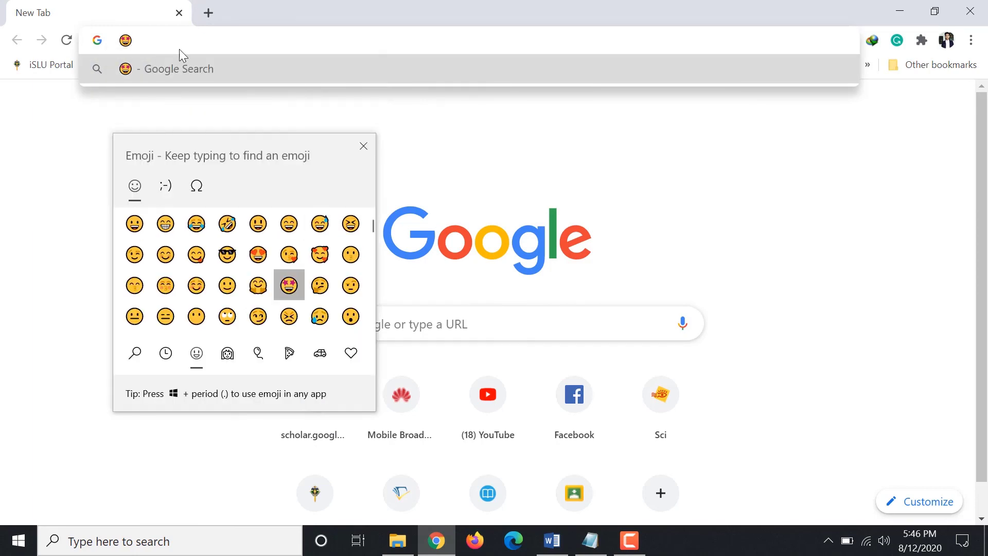
click(227, 254)
click(165, 226)
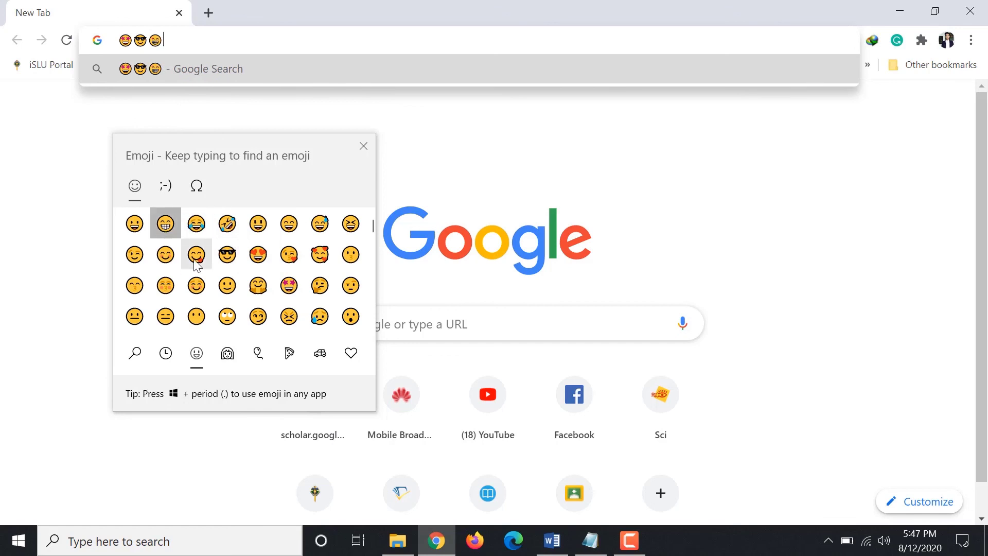
click(227, 316)
click(258, 316)
click(320, 316)
click(227, 255)
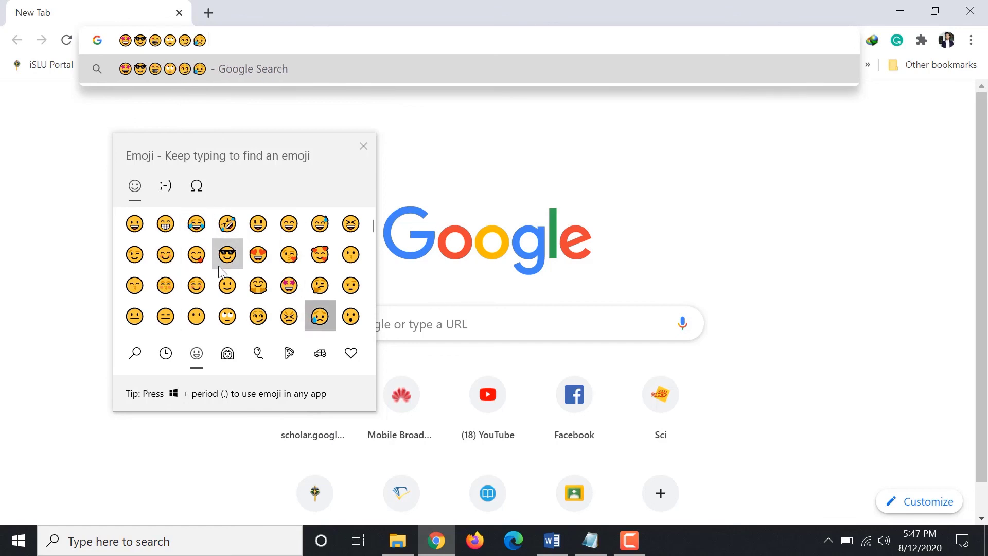
click(196, 285)
click(258, 285)
key(Escape)
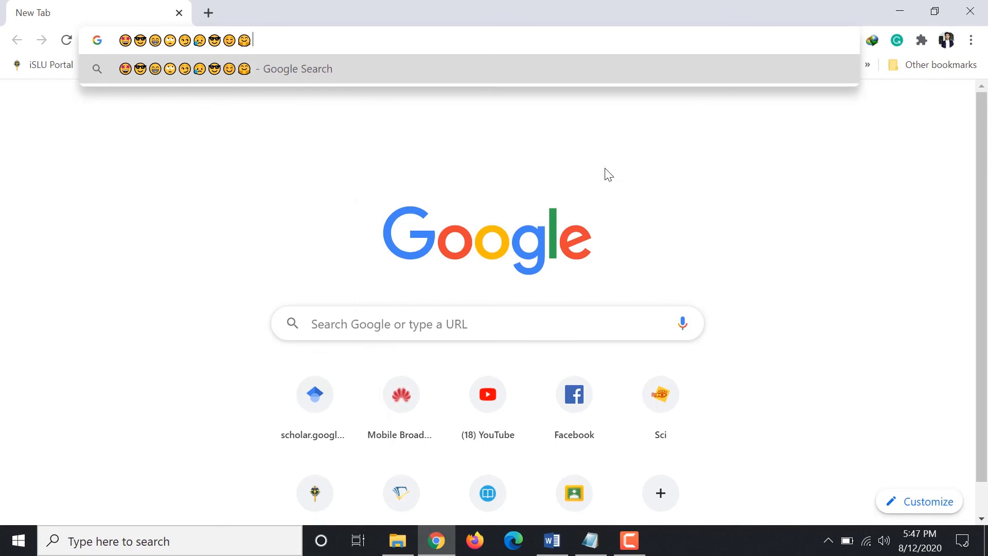
click(246, 200)
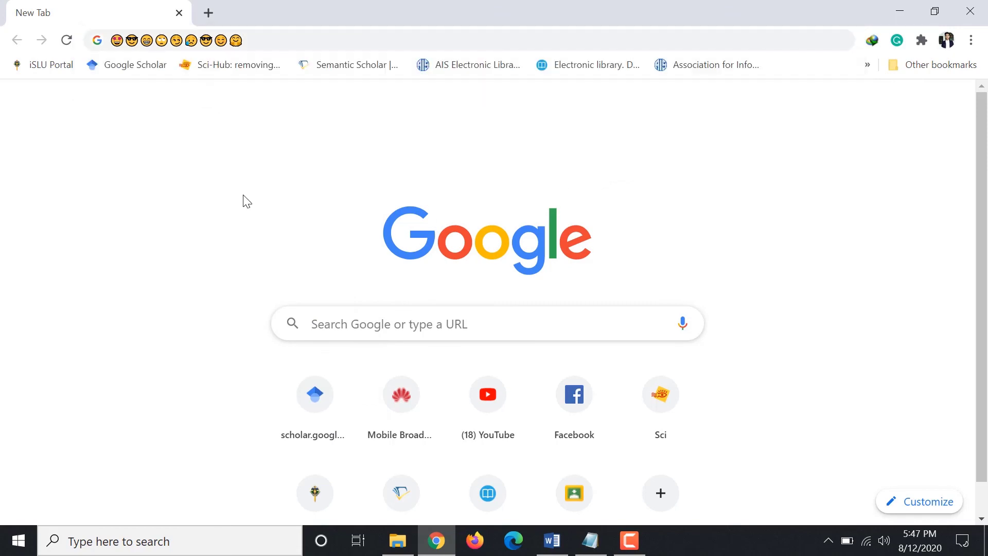